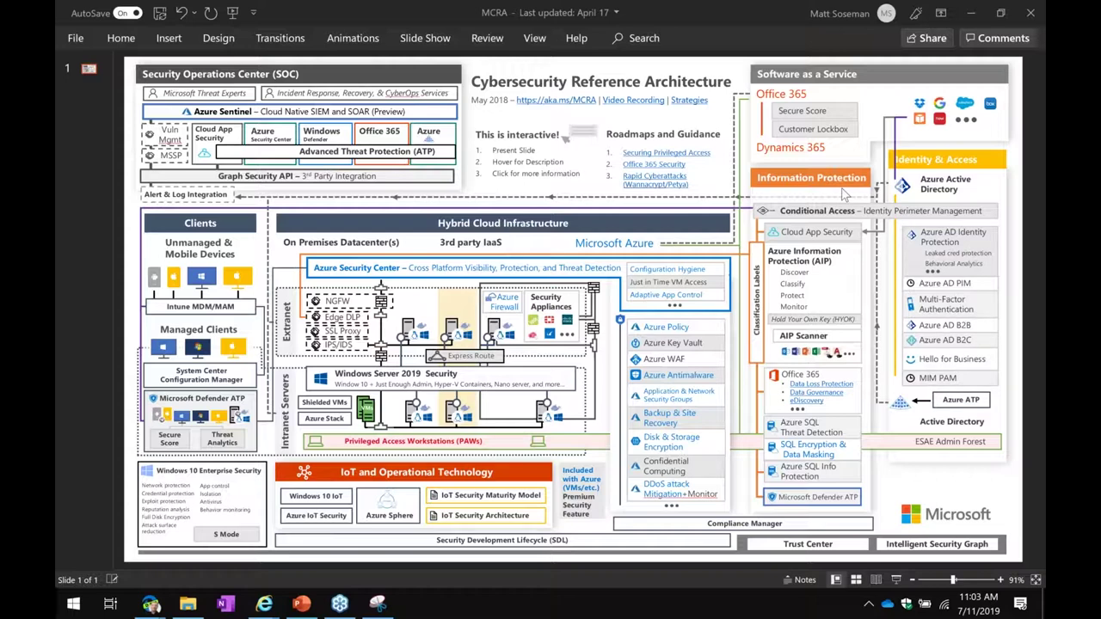
# - Bring PowerPoint into focus, then minimize it to reveal the desktop
pyautogui.click(1011, 30)
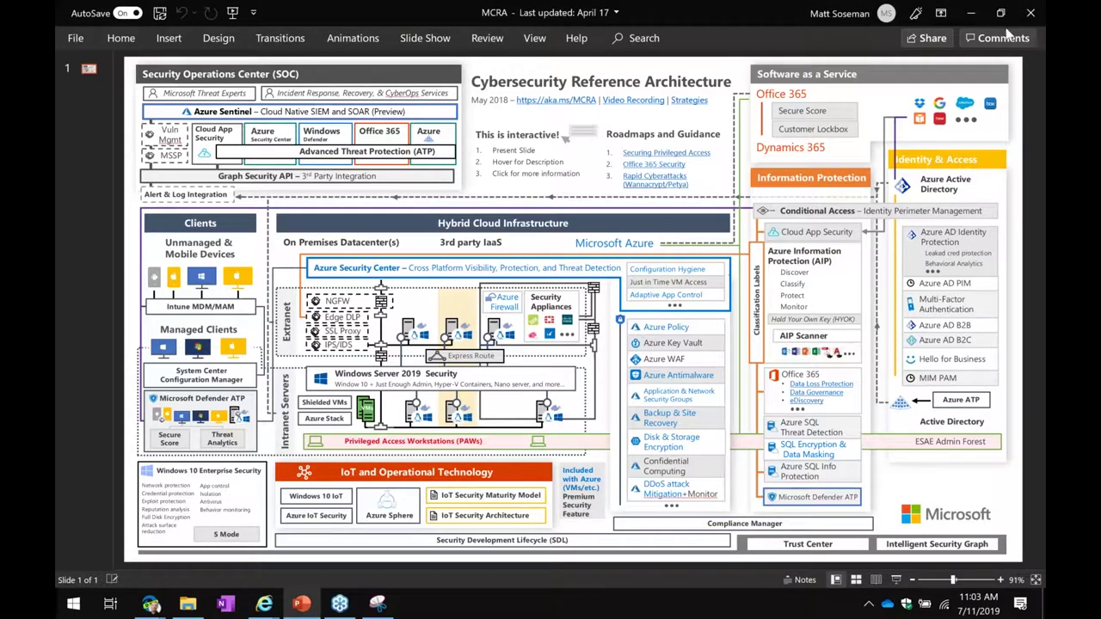
pyautogui.click(617, 78)
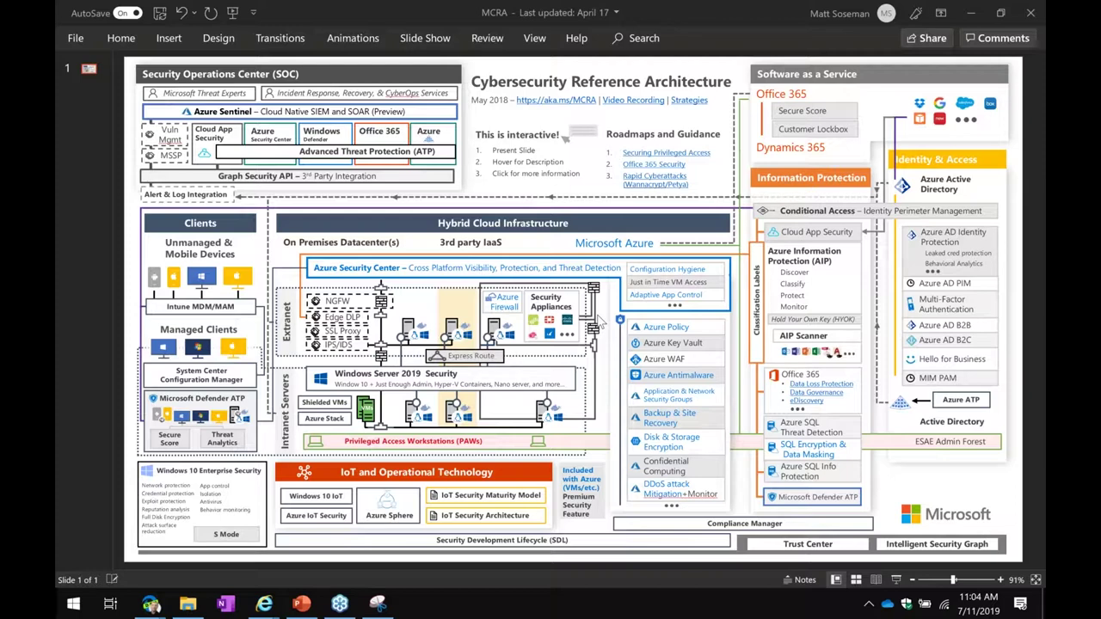
pyautogui.press('super+d')
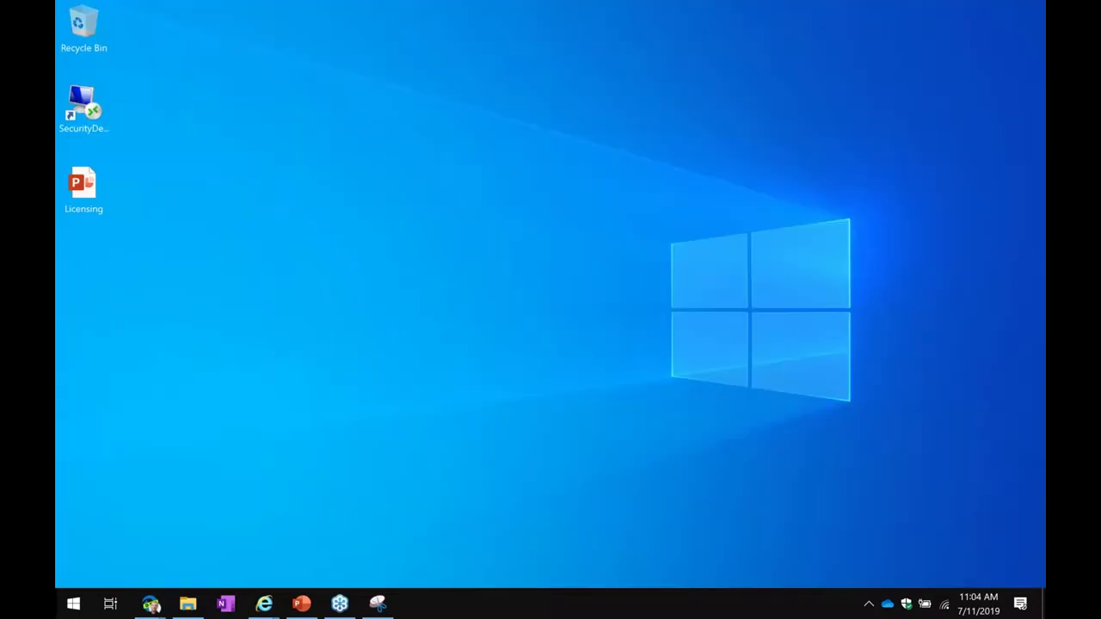
# - Open Windows Security's Ransomware protection page via Virus & threat protection
pyautogui.click(907, 606)
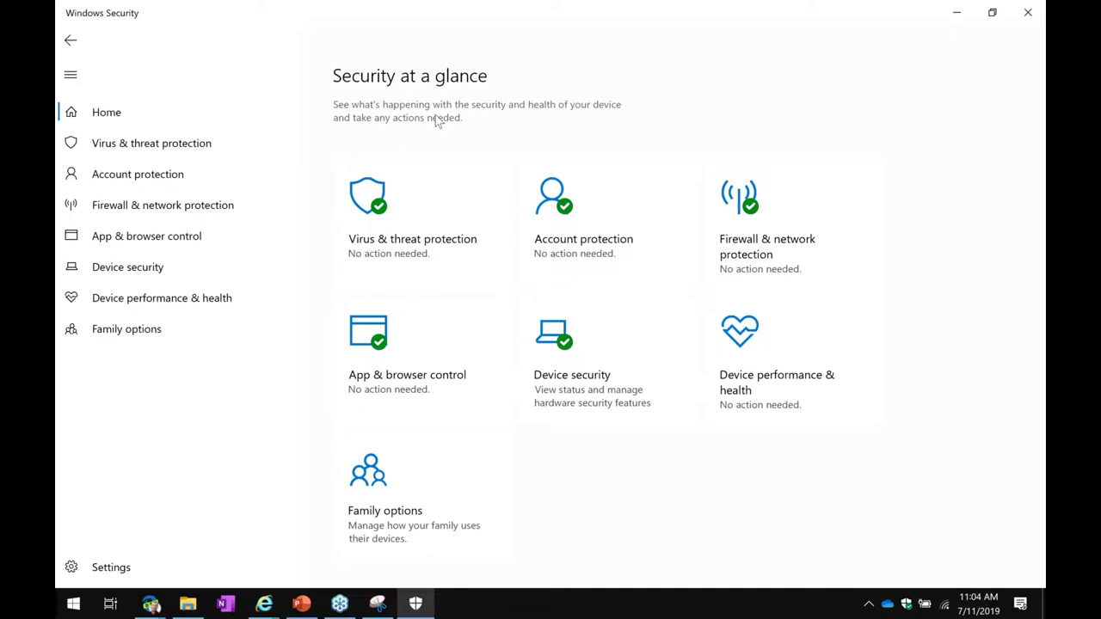
pyautogui.click(408, 185)
pyautogui.scroll(-3, 704, 376)
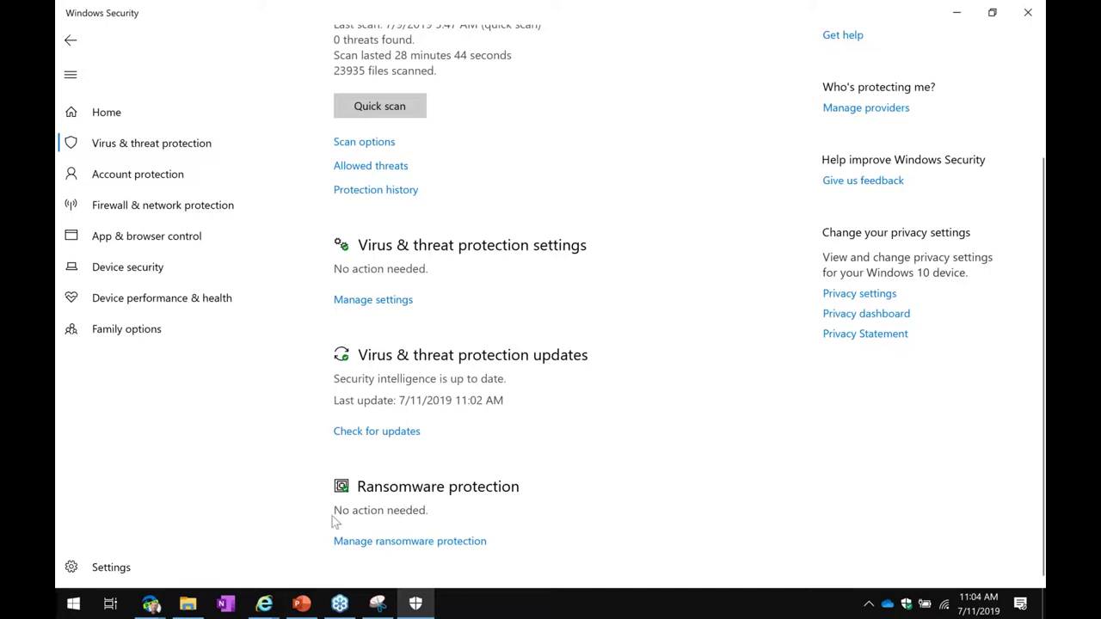
pyautogui.click(461, 542)
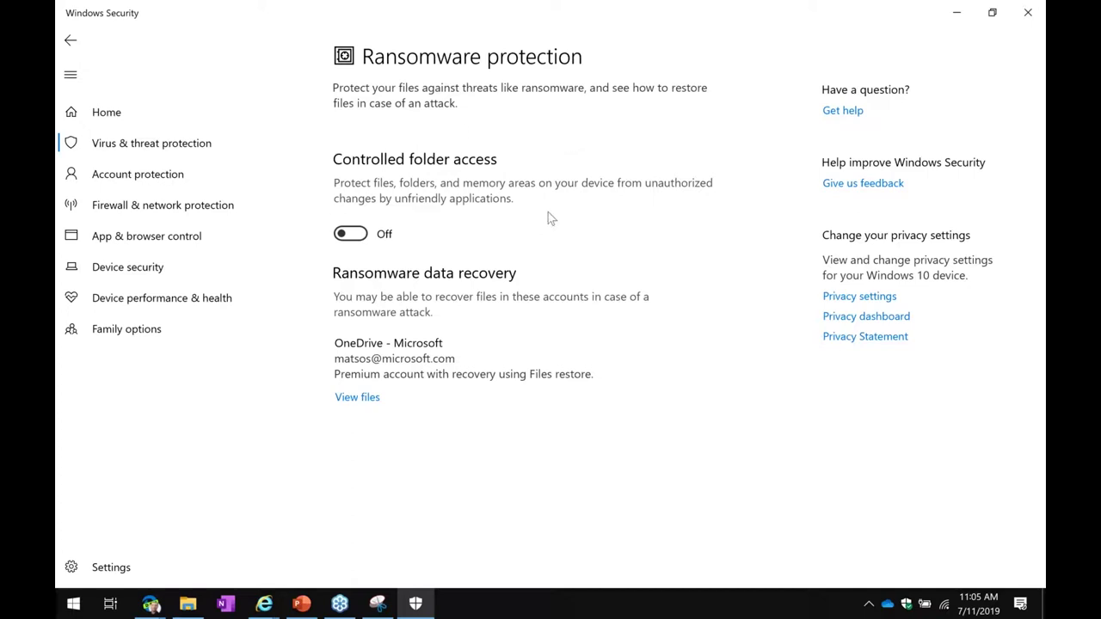
# - Switch Controlled folder access to On and review the Protected folders list
pyautogui.click(376, 237)
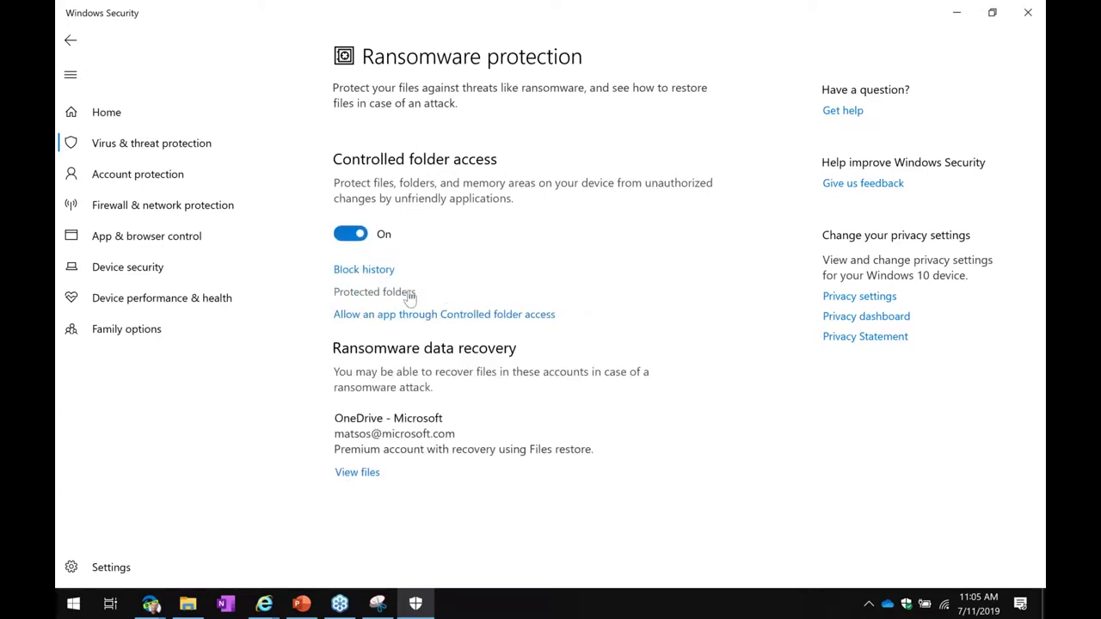
pyautogui.click(411, 295)
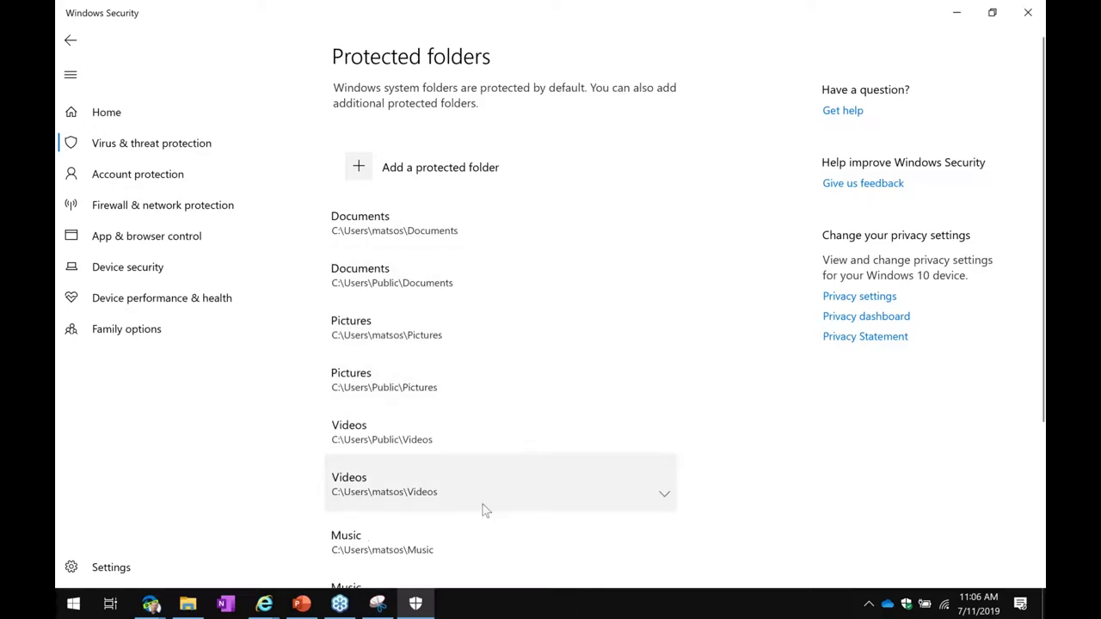
pyautogui.scroll(-3, 590, 356)
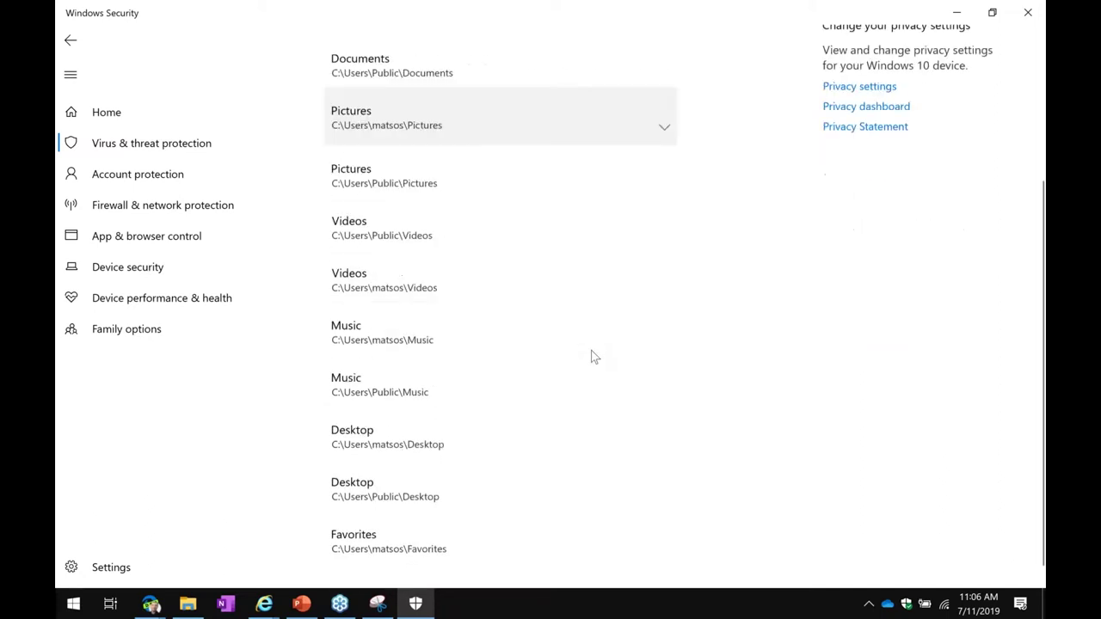
pyautogui.scroll(3, 590, 356)
pyautogui.click(450, 172)
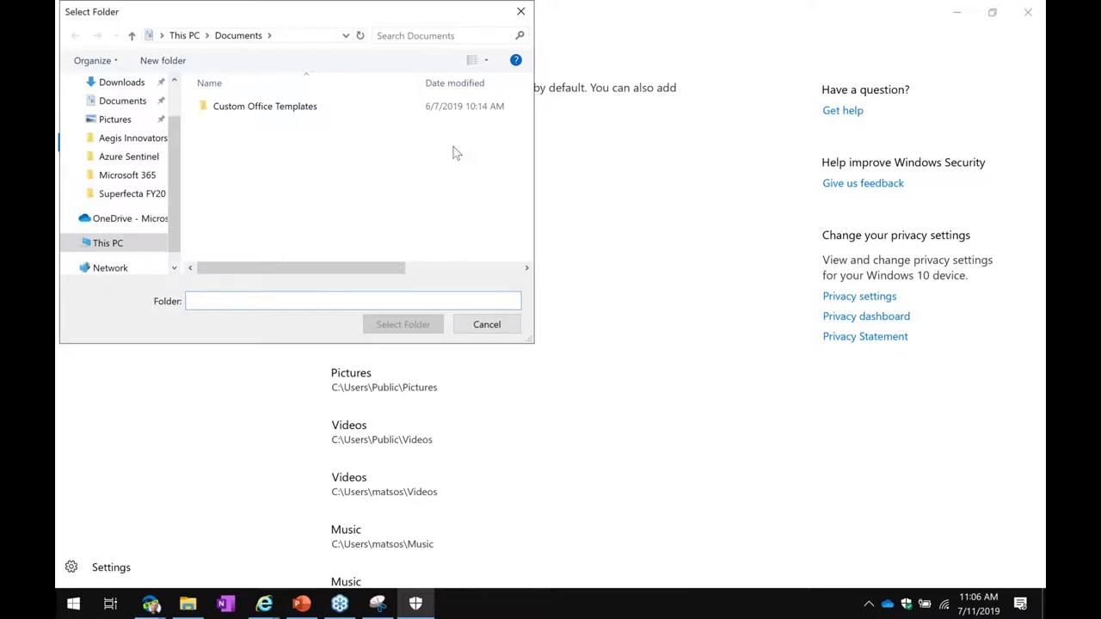
pyautogui.click(489, 327)
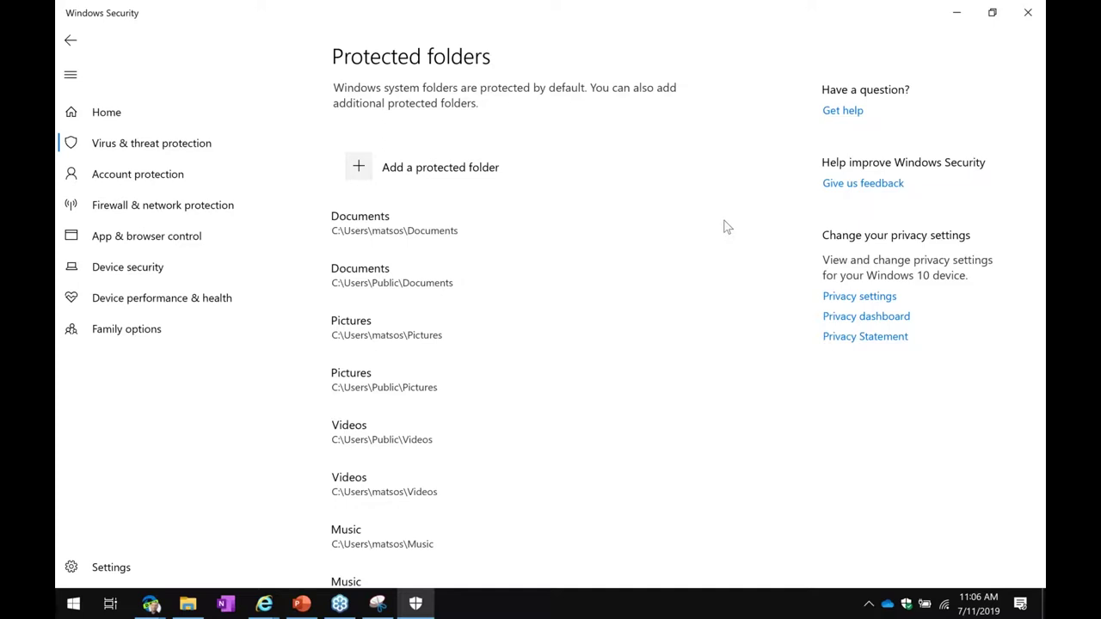
# - Close Windows Security and switch to the OneDrive for Business window in Internet Explorer
pyautogui.click(1025, 14)
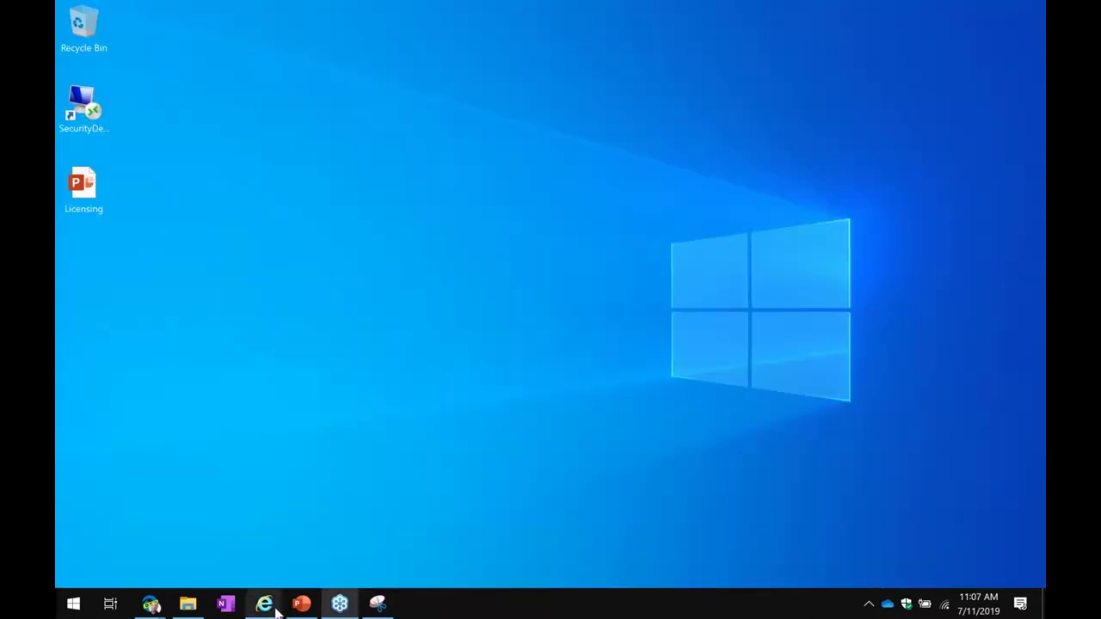
pyautogui.moveTo(264, 602)
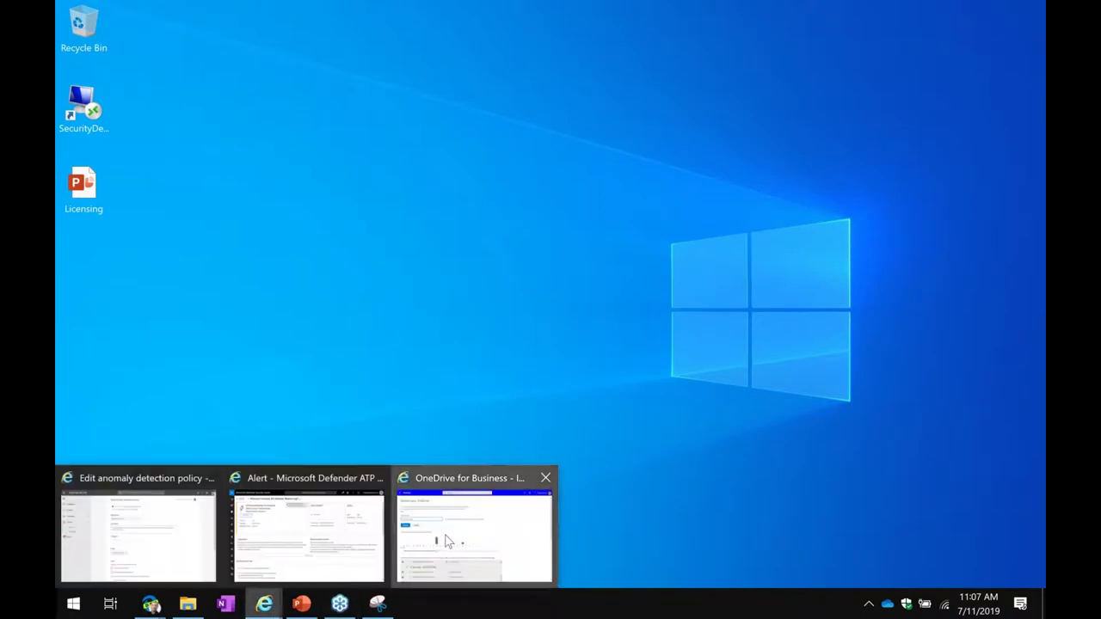
pyautogui.click(445, 540)
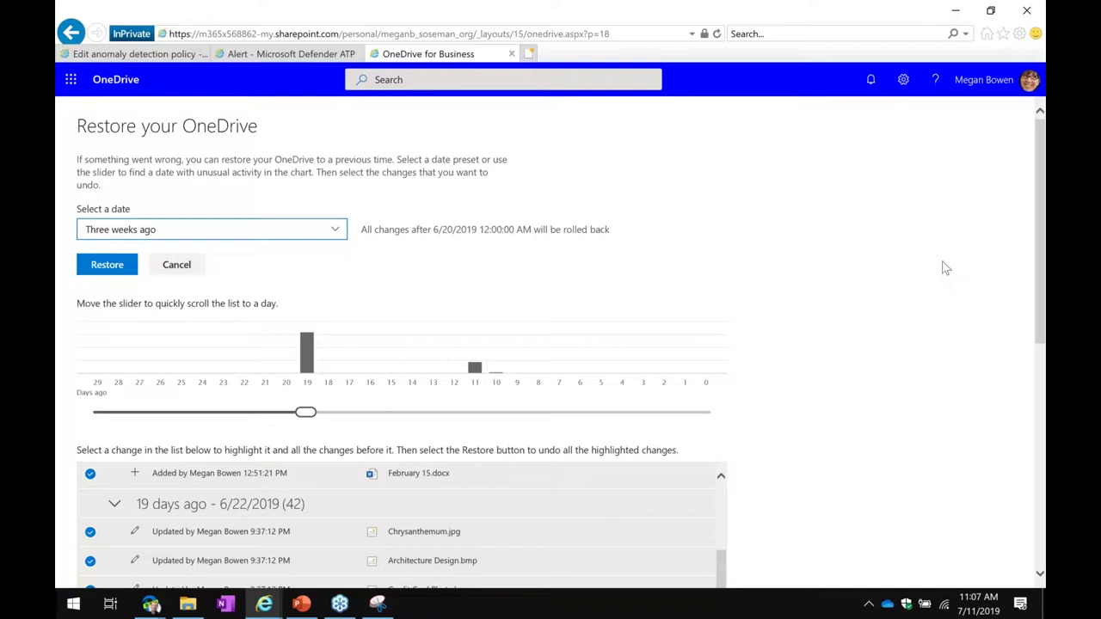
# - Move the OneDrive restore slider to about ten days ago and review the daily changes
pyautogui.click(903, 80)
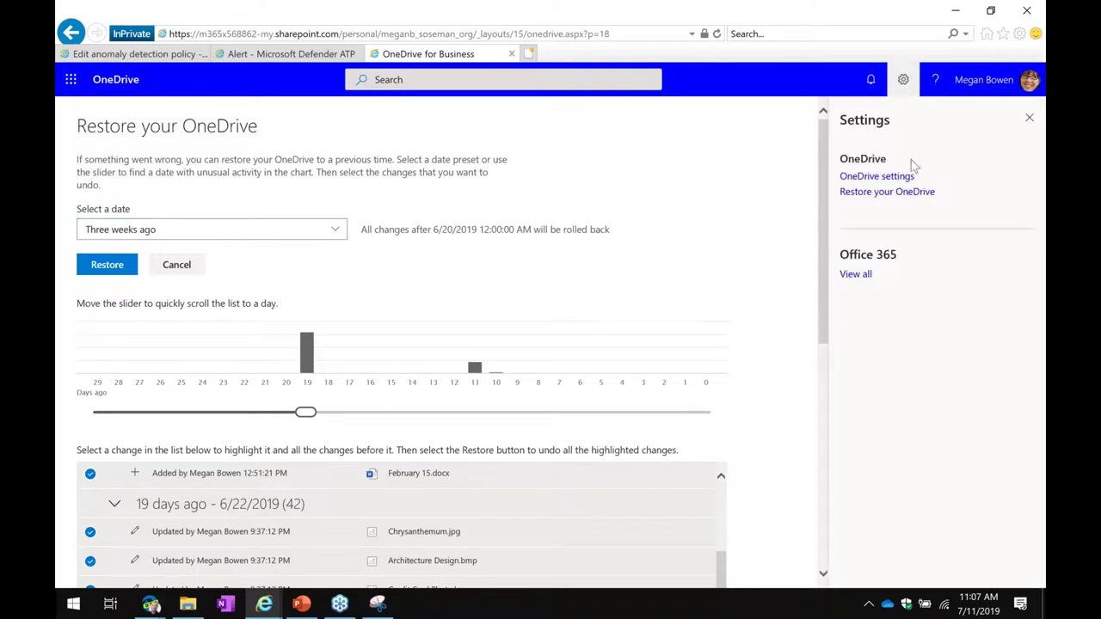
pyautogui.click(1030, 121)
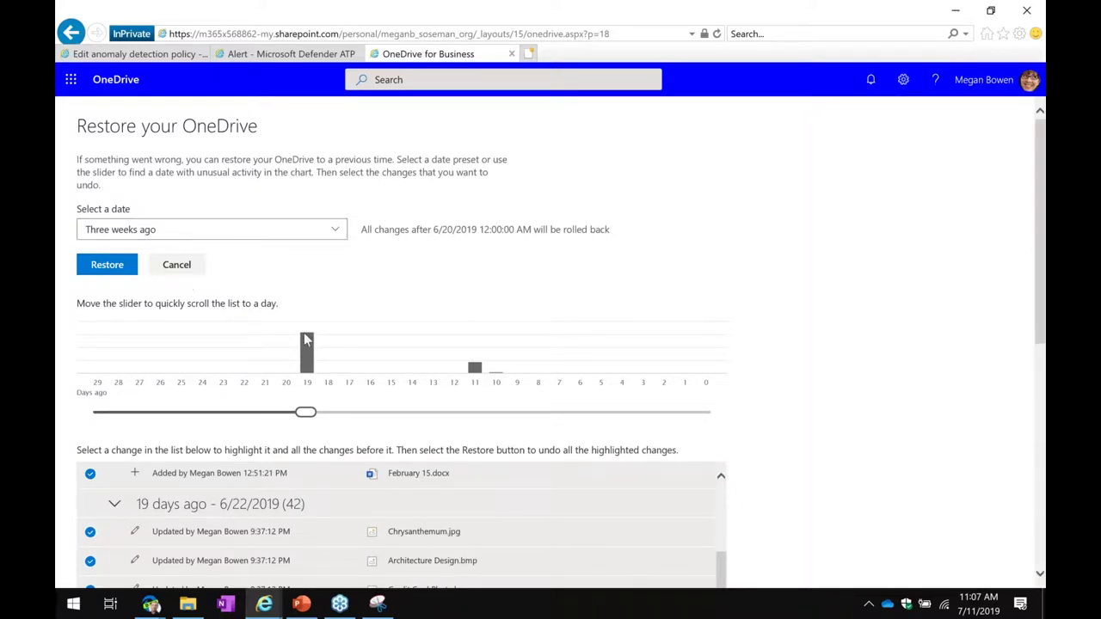
pyautogui.moveTo(306, 413); pyautogui.dragTo(477, 413)
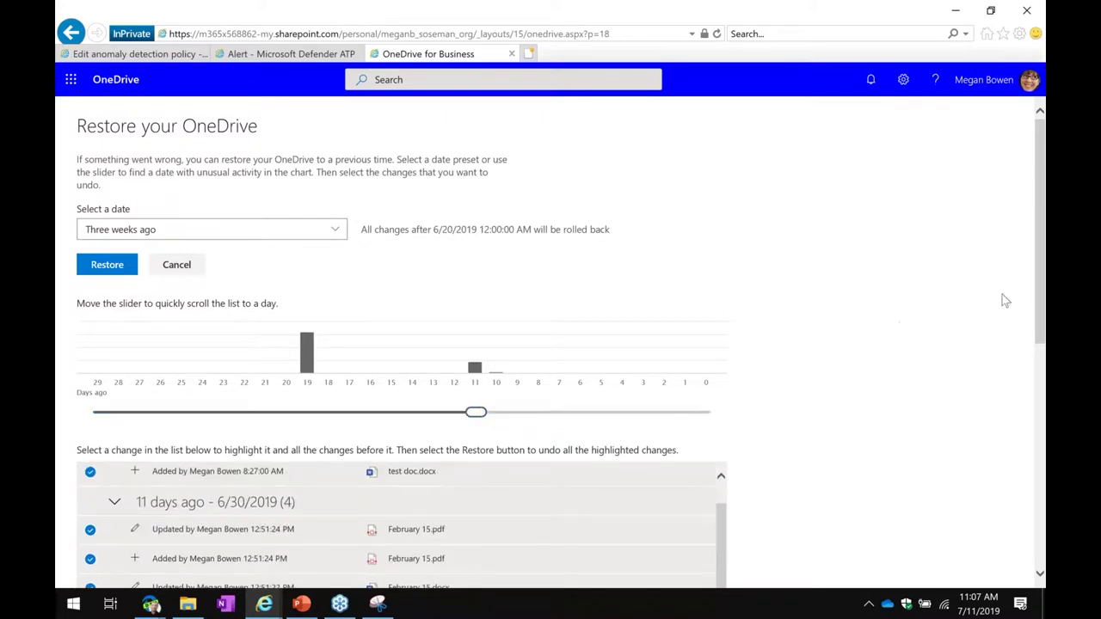
pyautogui.scroll(-3, 1004, 309)
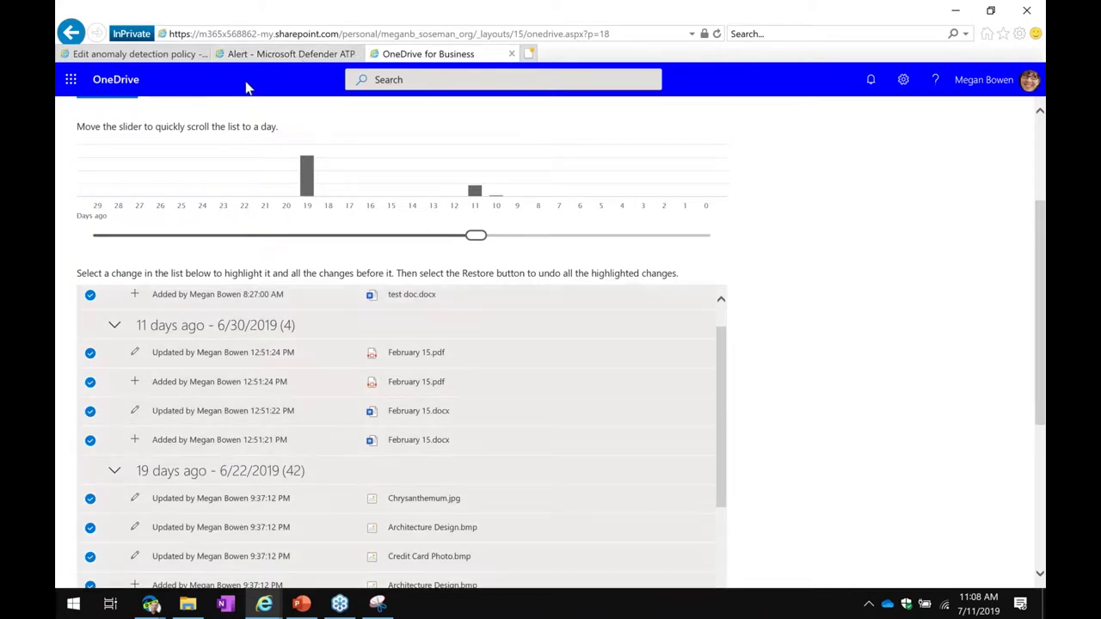
# - Open the Ransomware activity anomaly policy and scroll through its settings to Governance
pyautogui.click(175, 55)
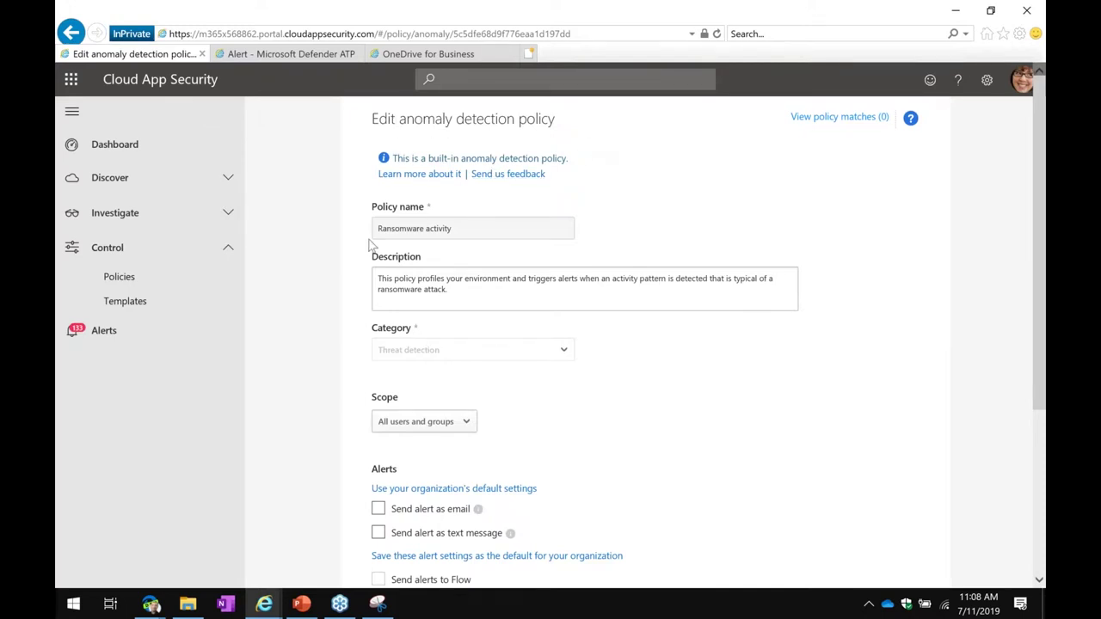
pyautogui.scroll(-2, 709, 344)
pyautogui.scroll(1, 709, 345)
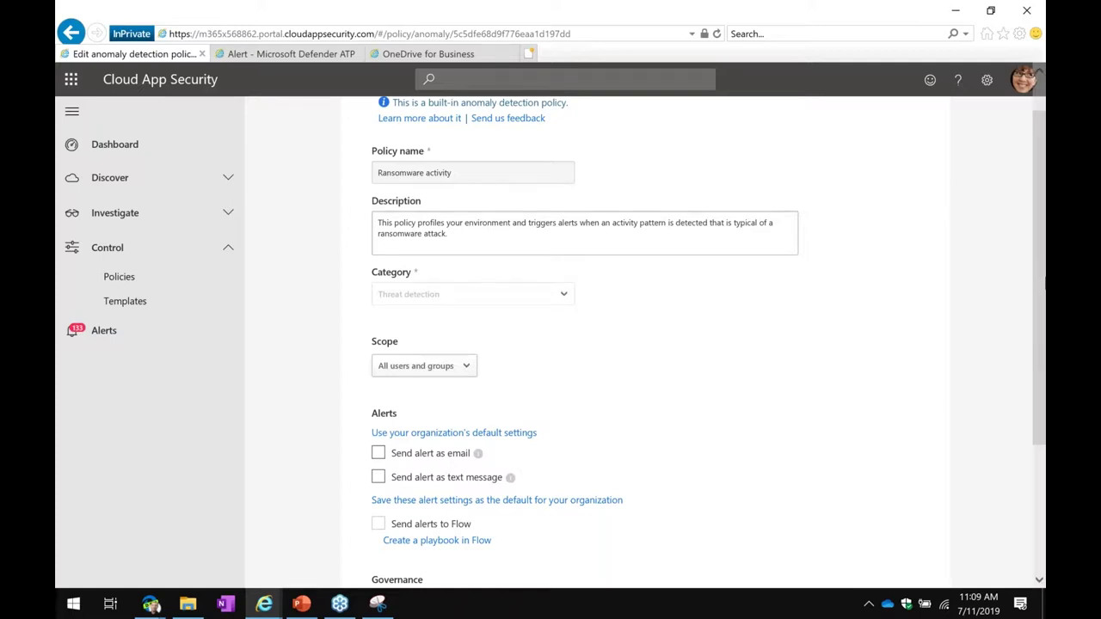
pyautogui.scroll(-3, 980, 301)
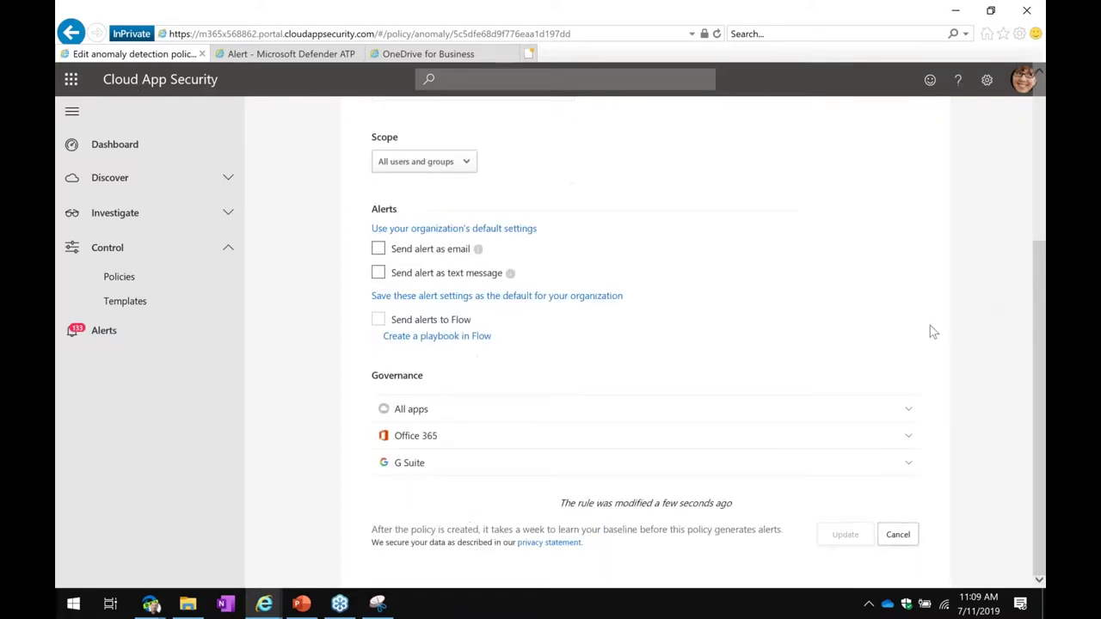
# - Expand Office 365 under Governance and tick 'Suspend user'
pyautogui.click(577, 443)
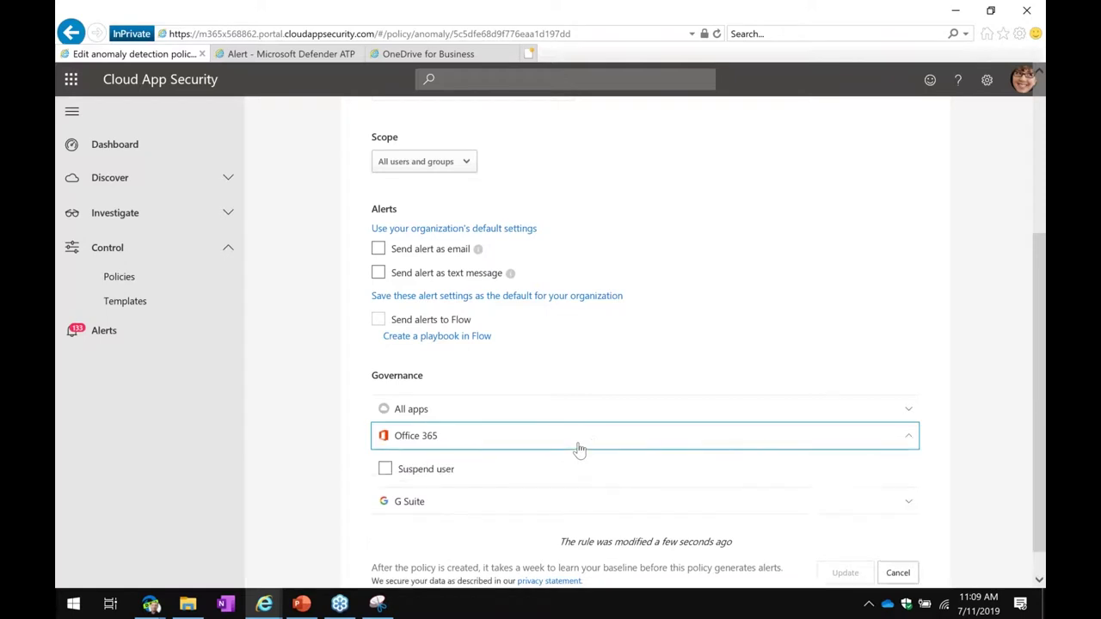
pyautogui.click(385, 470)
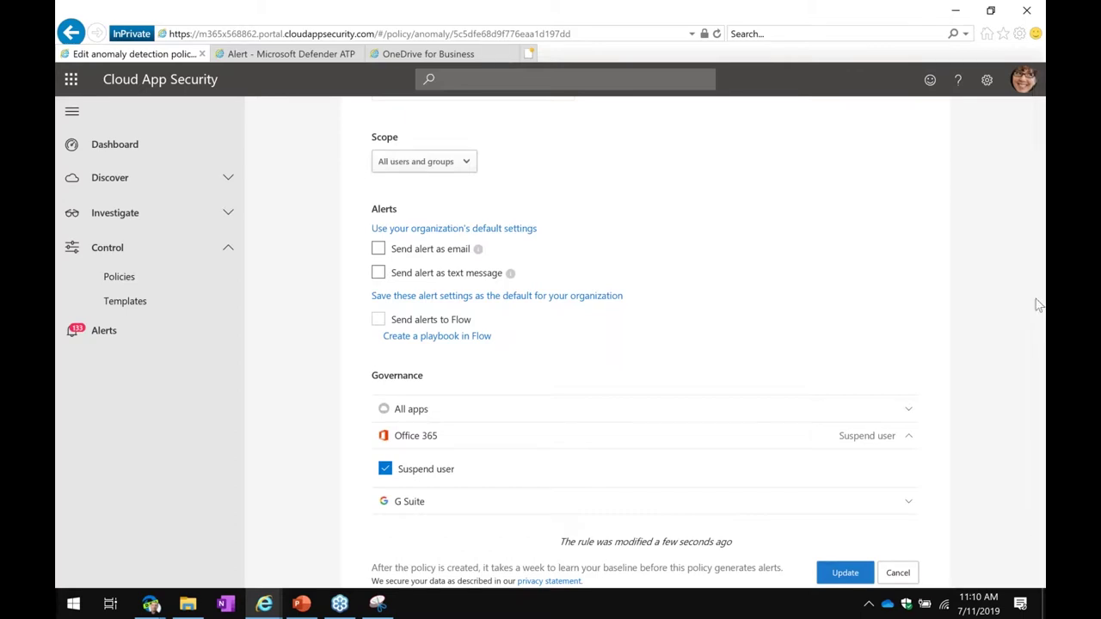
pyautogui.moveTo(1036, 299); pyautogui.dragTo(1029, 191)
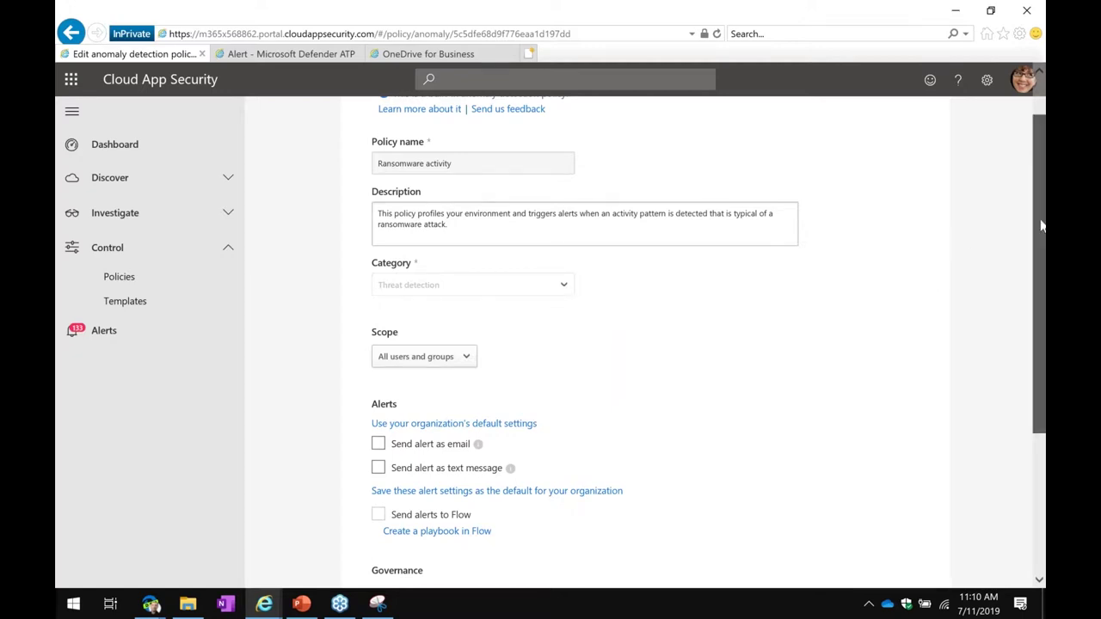
pyautogui.moveTo(1036, 229); pyautogui.dragTo(1034, 254)
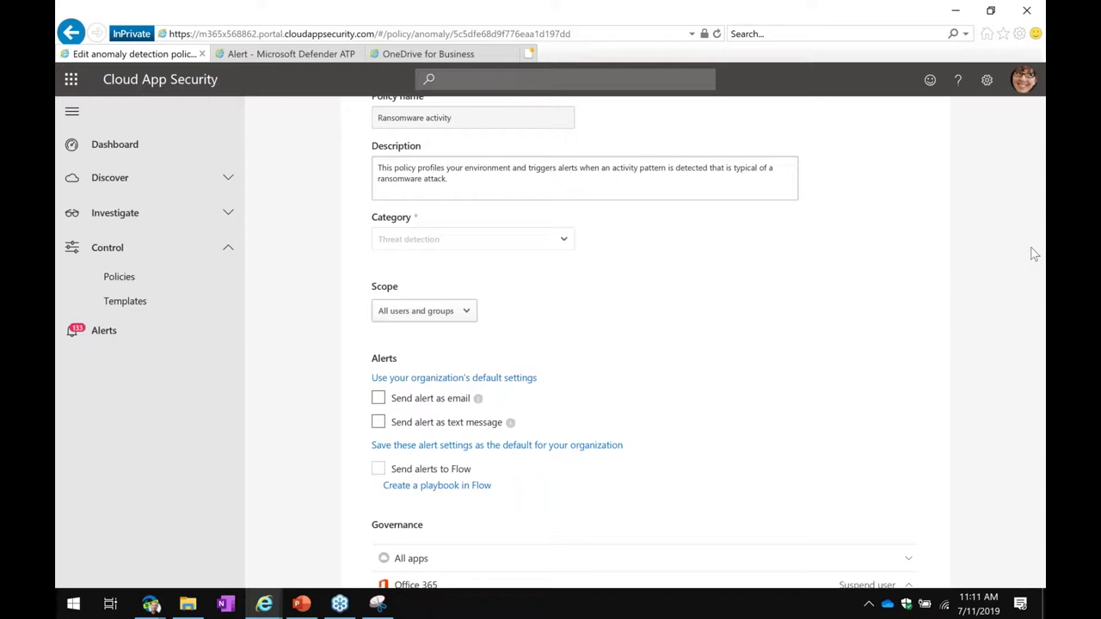
# - Reopen Windows Security and scroll Virus & threat protection down to Ransomware protection
pyautogui.click(907, 604)
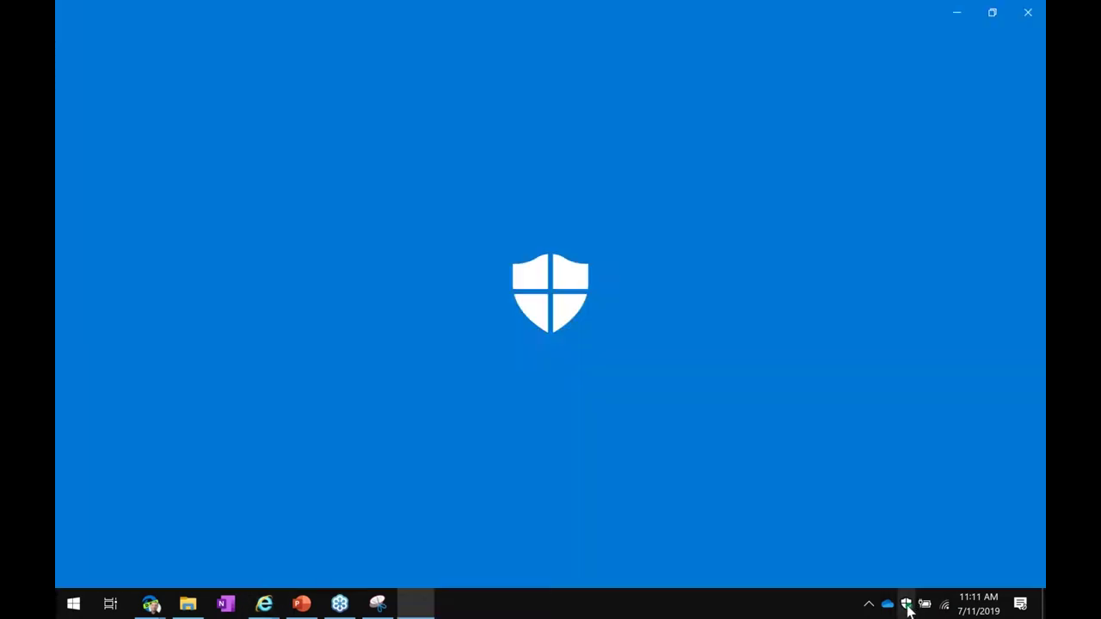
pyautogui.click(422, 502)
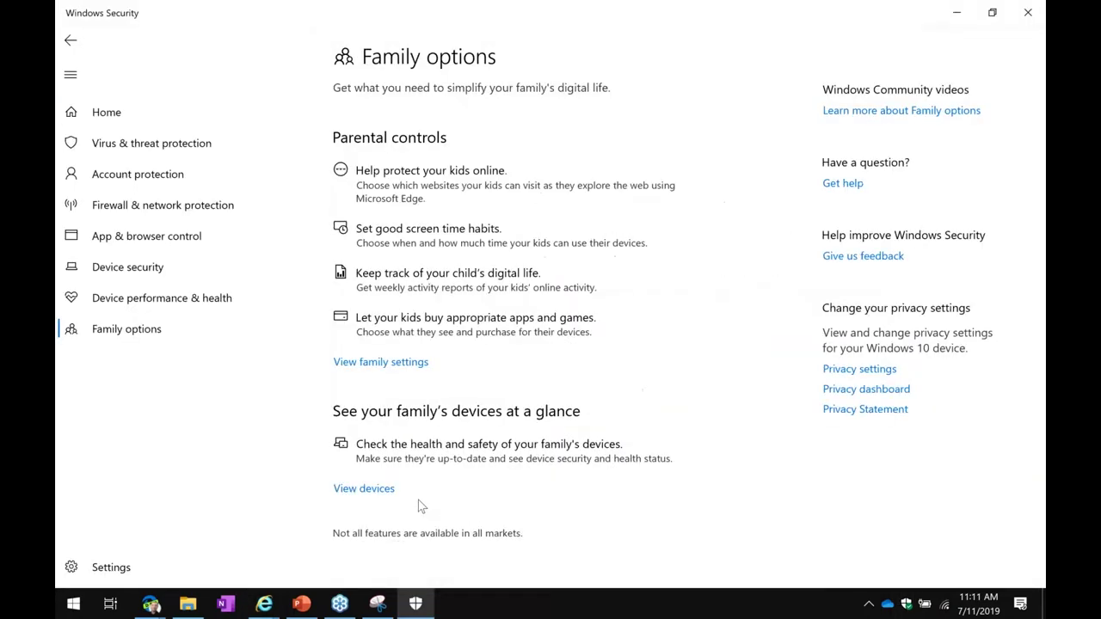
pyautogui.click(71, 41)
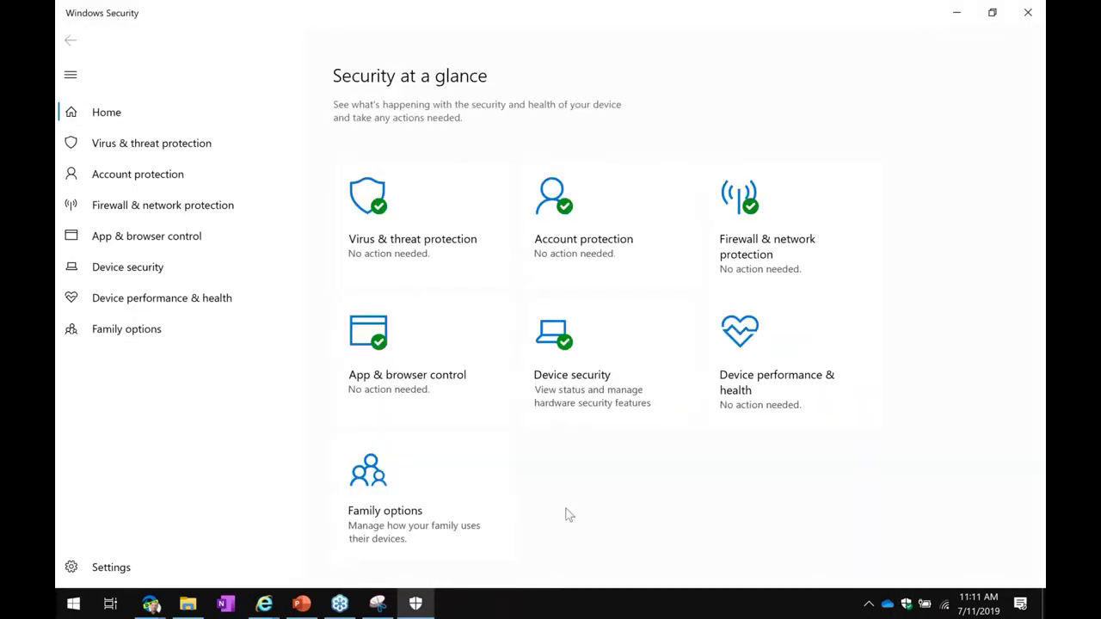
pyautogui.click(468, 202)
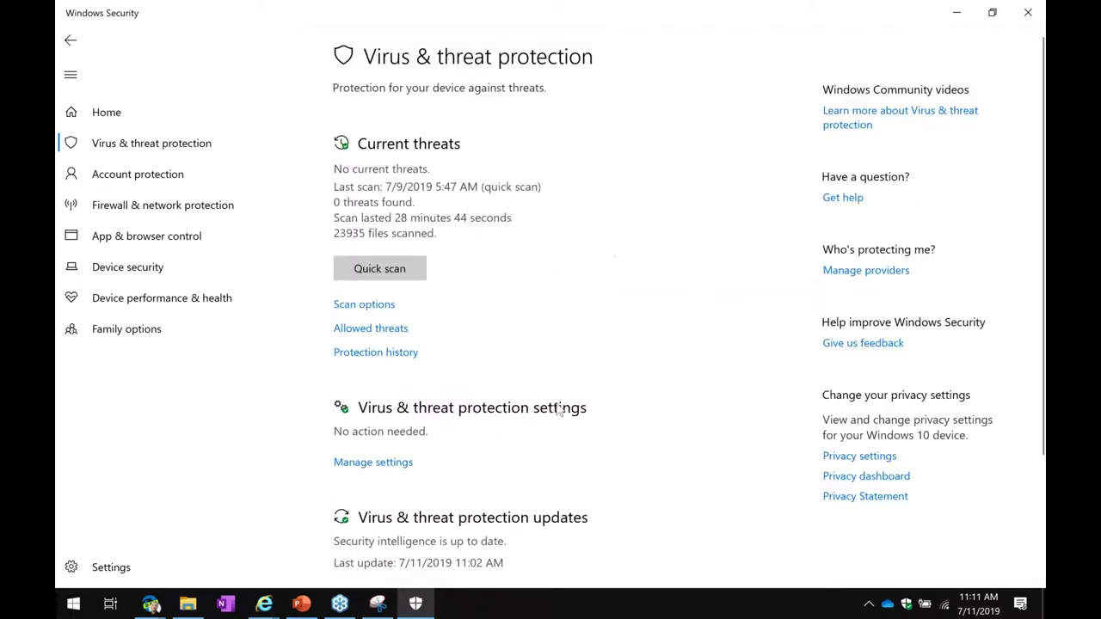
pyautogui.scroll(-3, 555, 410)
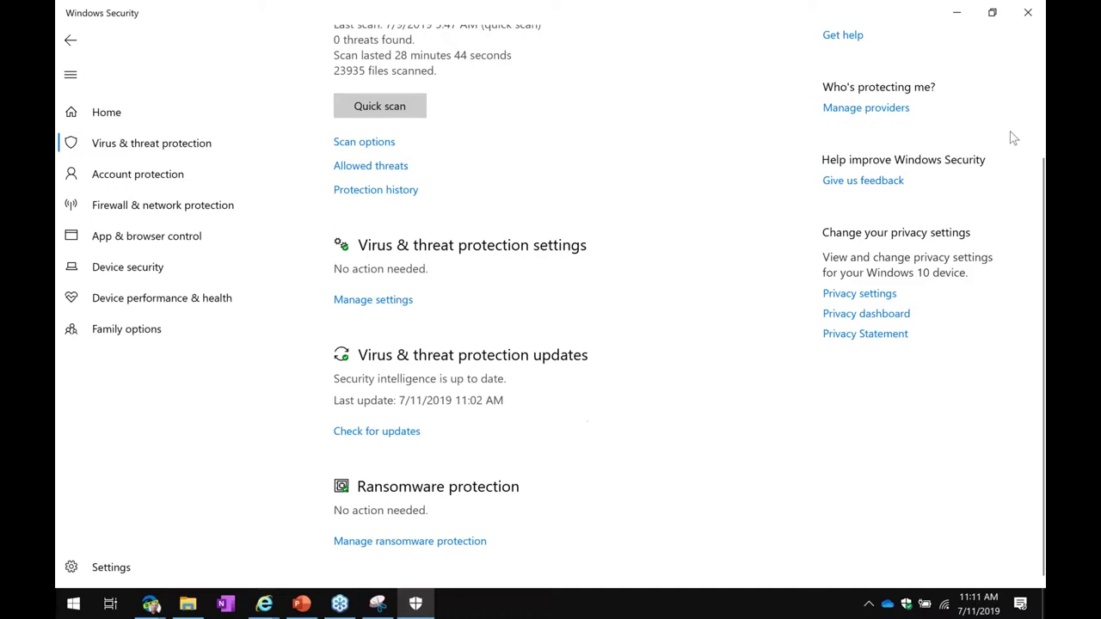
# - Close the Windows Security window
pyautogui.click(1026, 14)
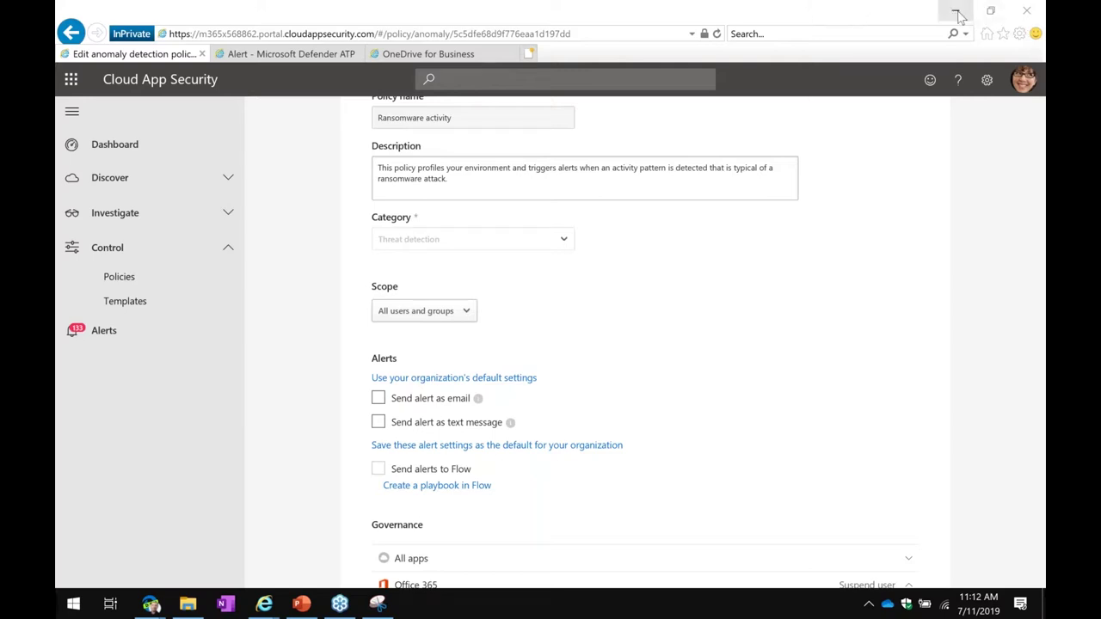
# - Switch to the Defender Security Center tab and open the Alerts queue
pyautogui.click(297, 54)
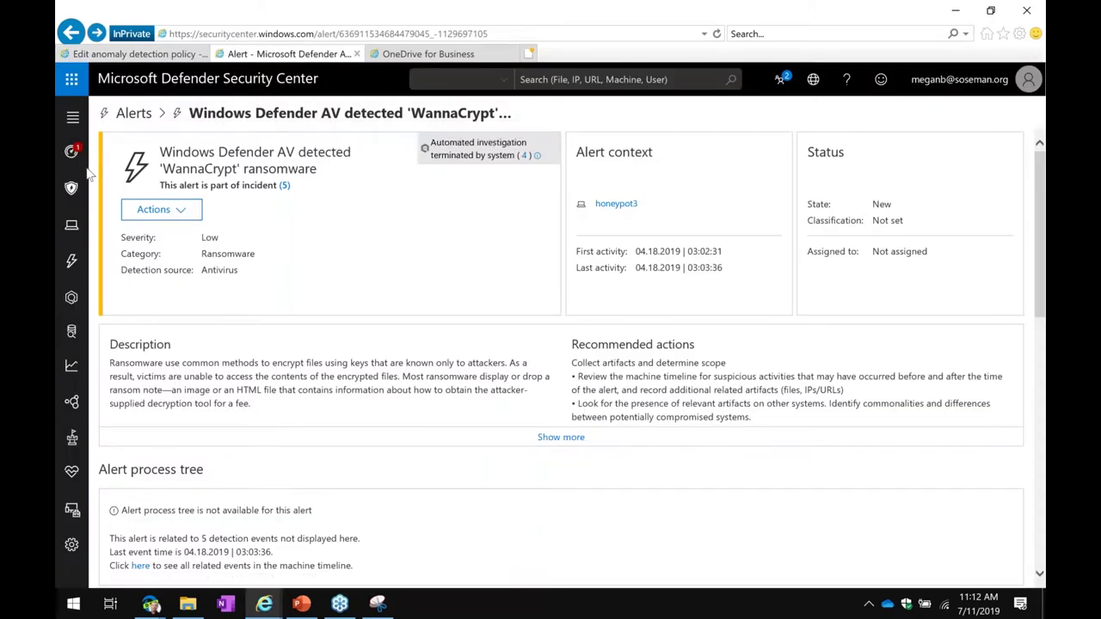
pyautogui.click(73, 118)
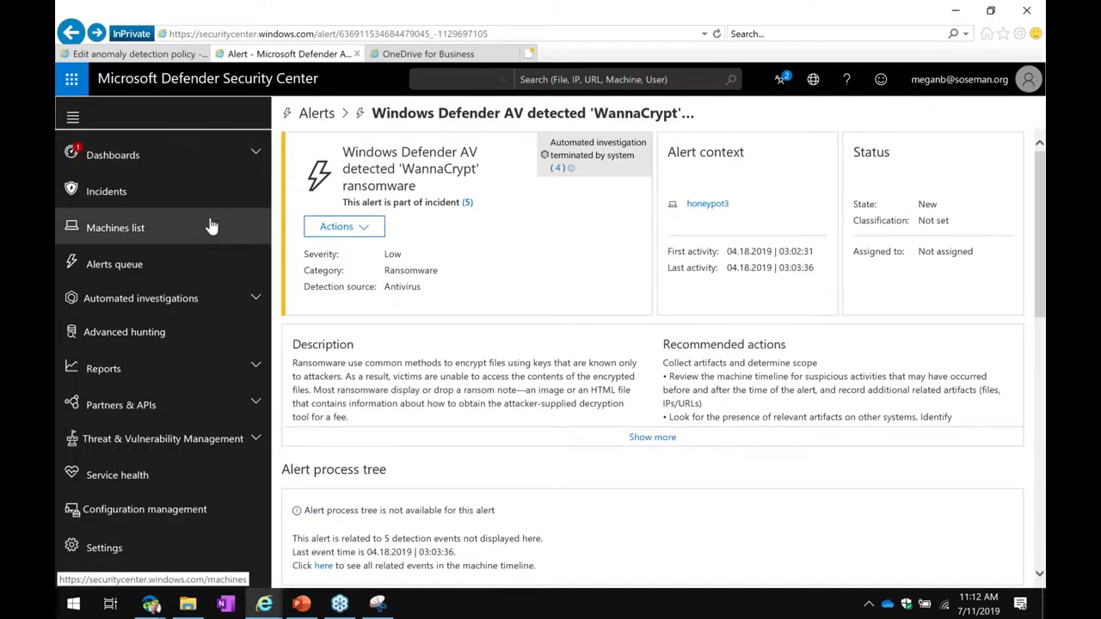
pyautogui.click(202, 267)
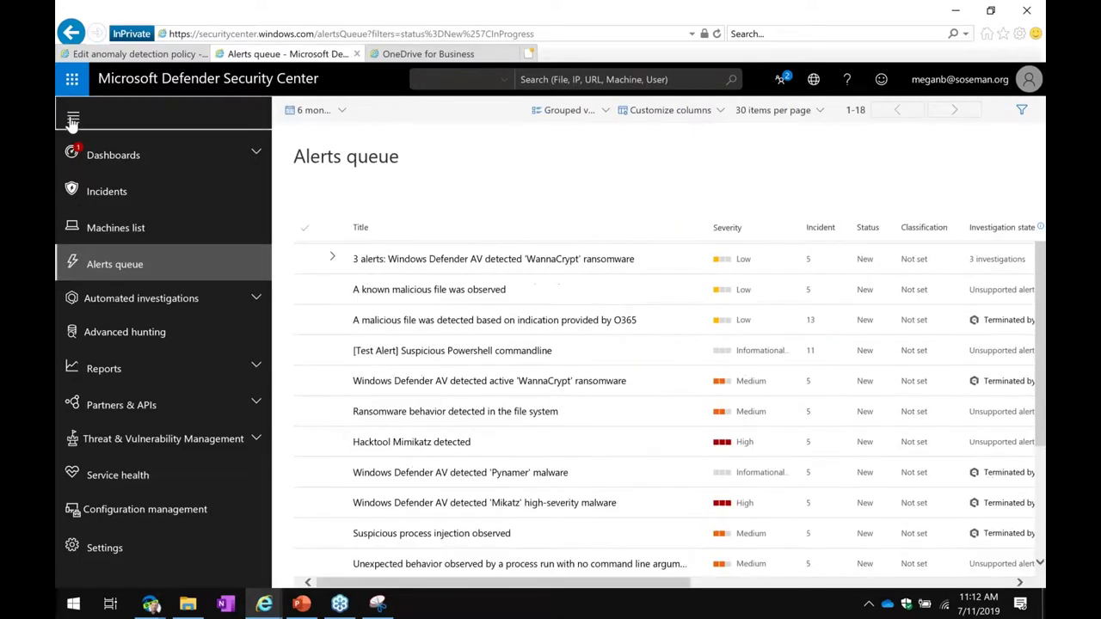
pyautogui.click(73, 117)
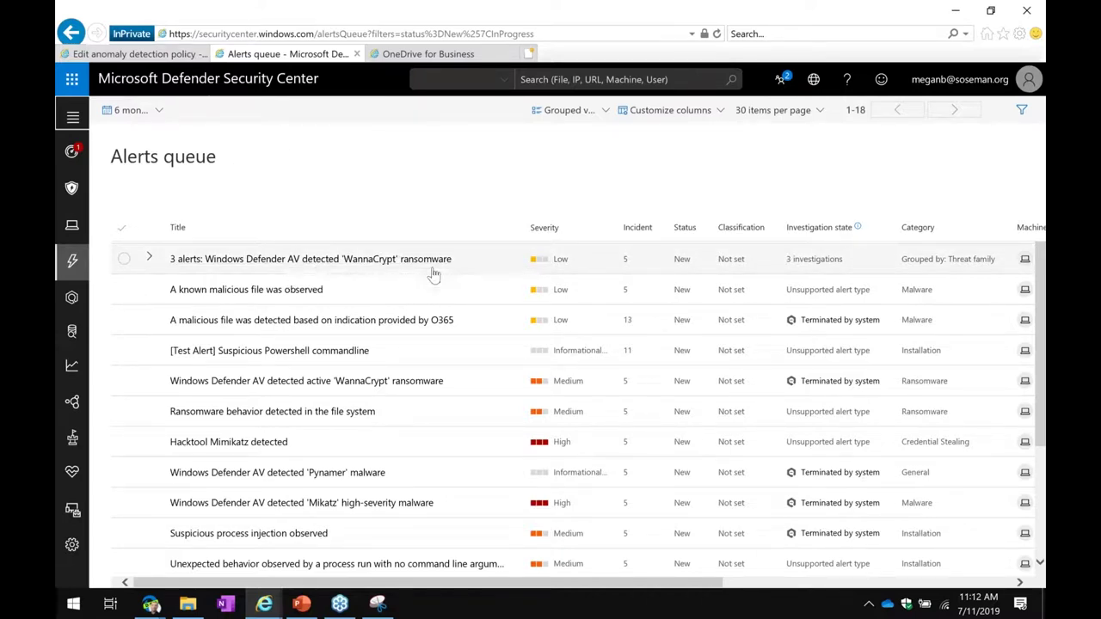
# - Expand the '3 alerts: WannaCrypt' group and open its first alert
pyautogui.click(149, 256)
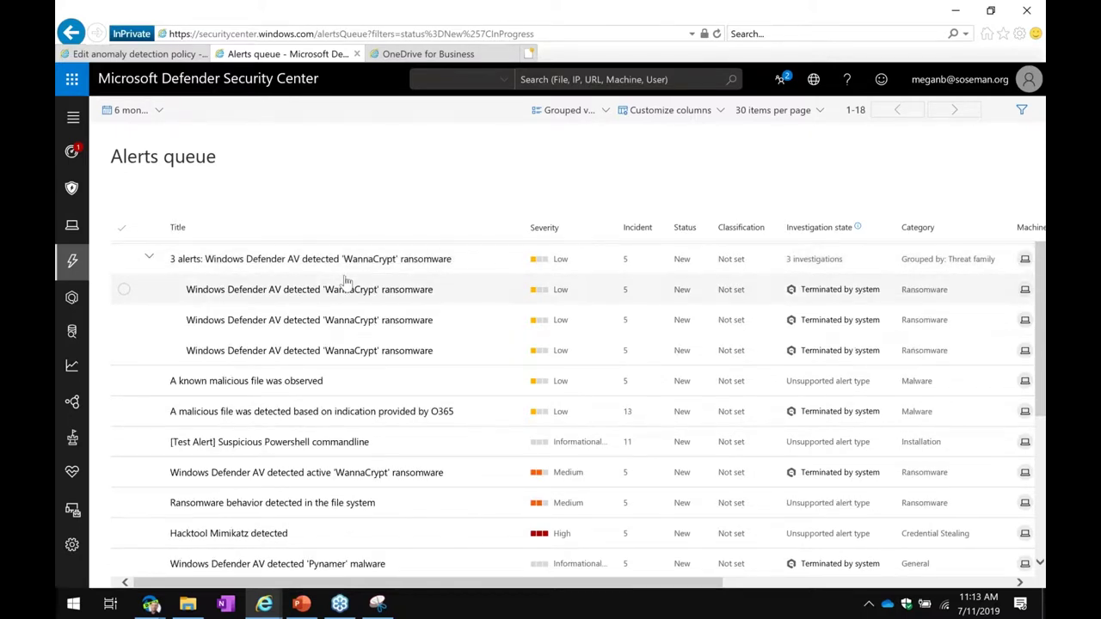
pyautogui.click(350, 266)
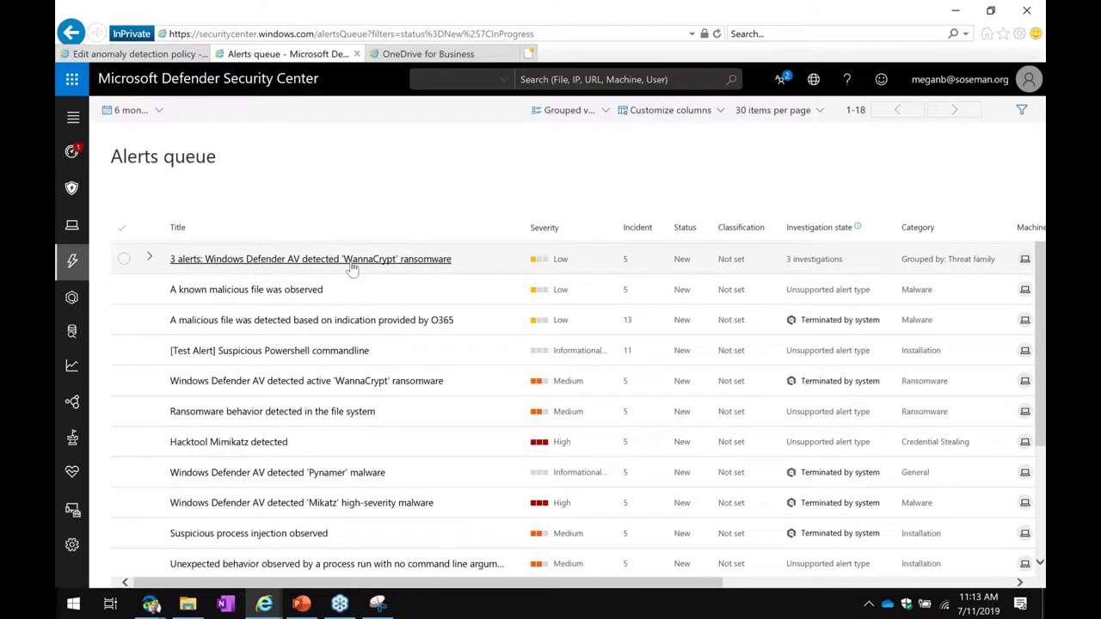
pyautogui.click(352, 269)
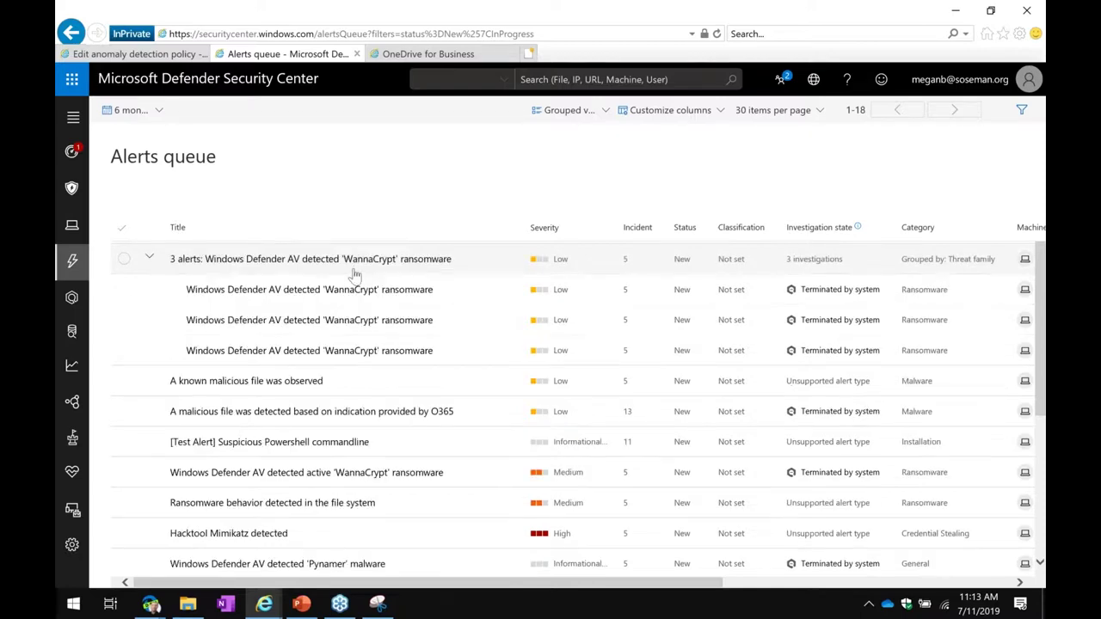
pyautogui.click(357, 296)
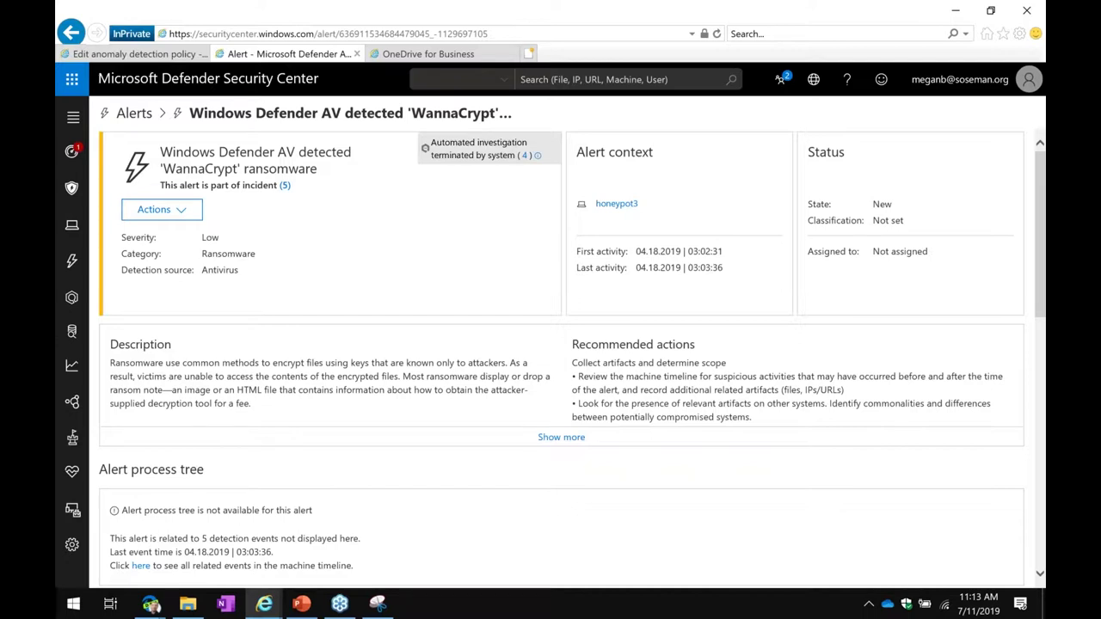
# - Show the full alert description, then open wannacry[2].exe from the incident graph
pyautogui.click(562, 437)
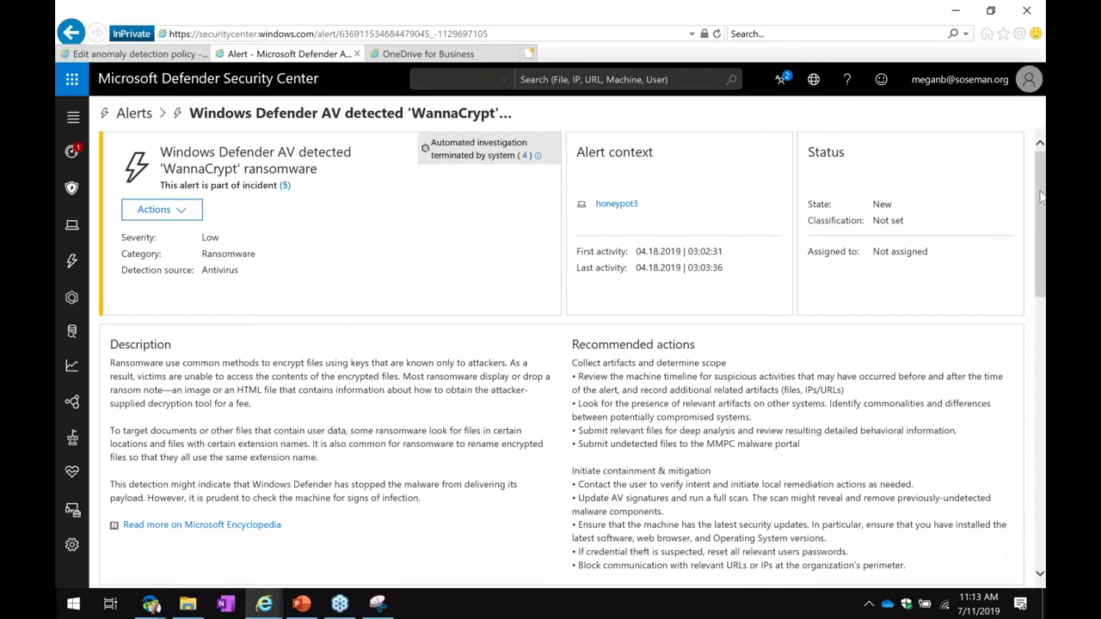
pyautogui.moveTo(1040, 201); pyautogui.dragTo(1040, 412)
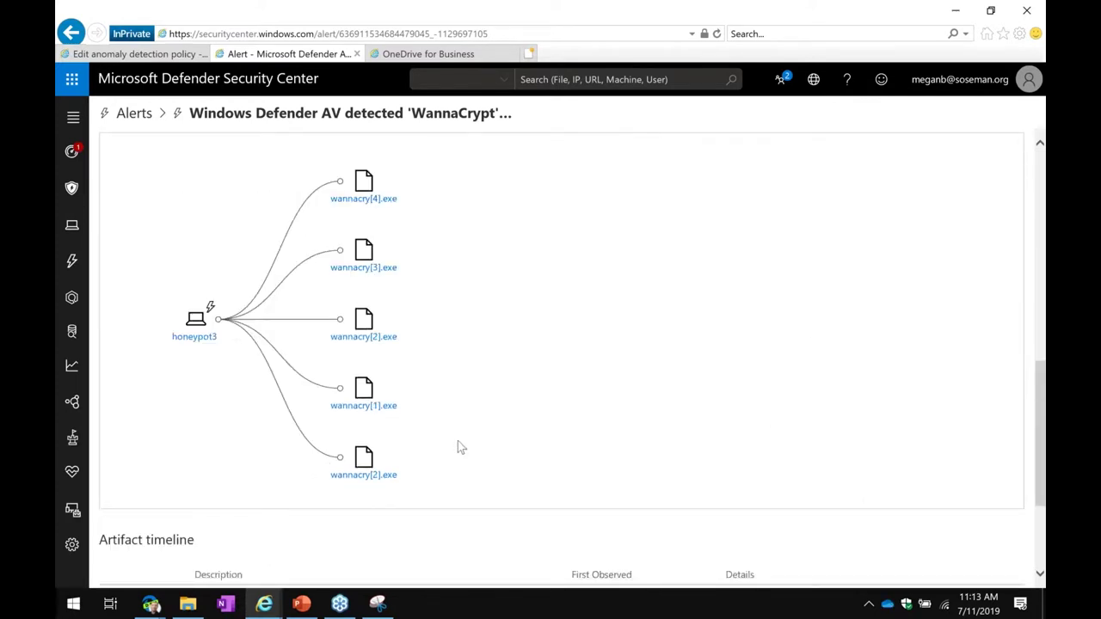
pyautogui.click(373, 339)
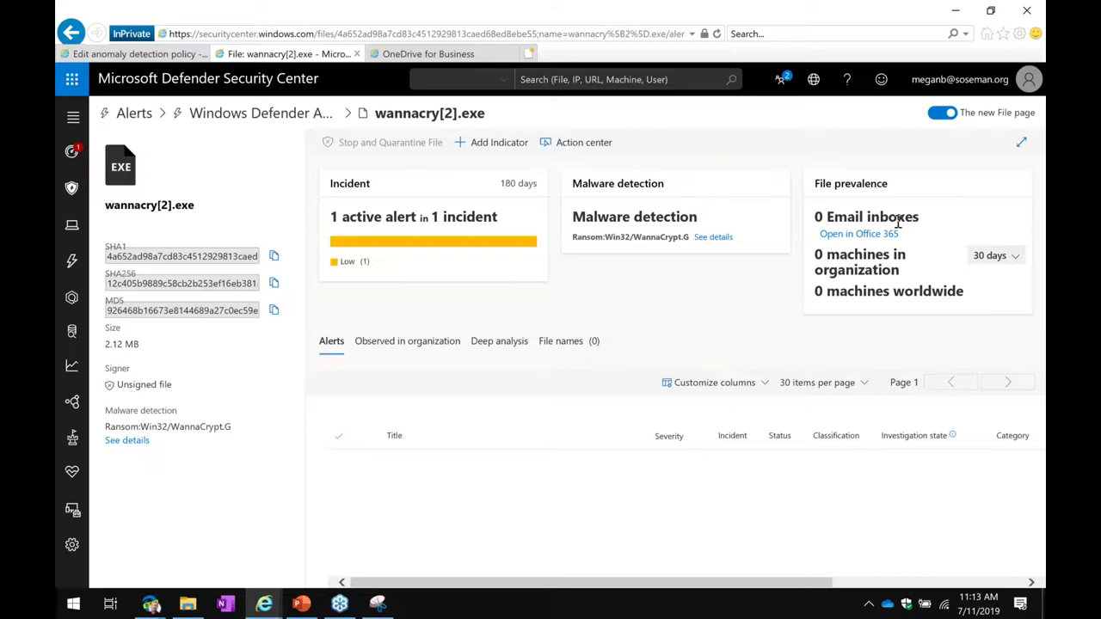
# - Go back to the WannaCrypt alert, check its Actions list, and open wannacry[2].exe from the artifact timeline
pyautogui.click(332, 113)
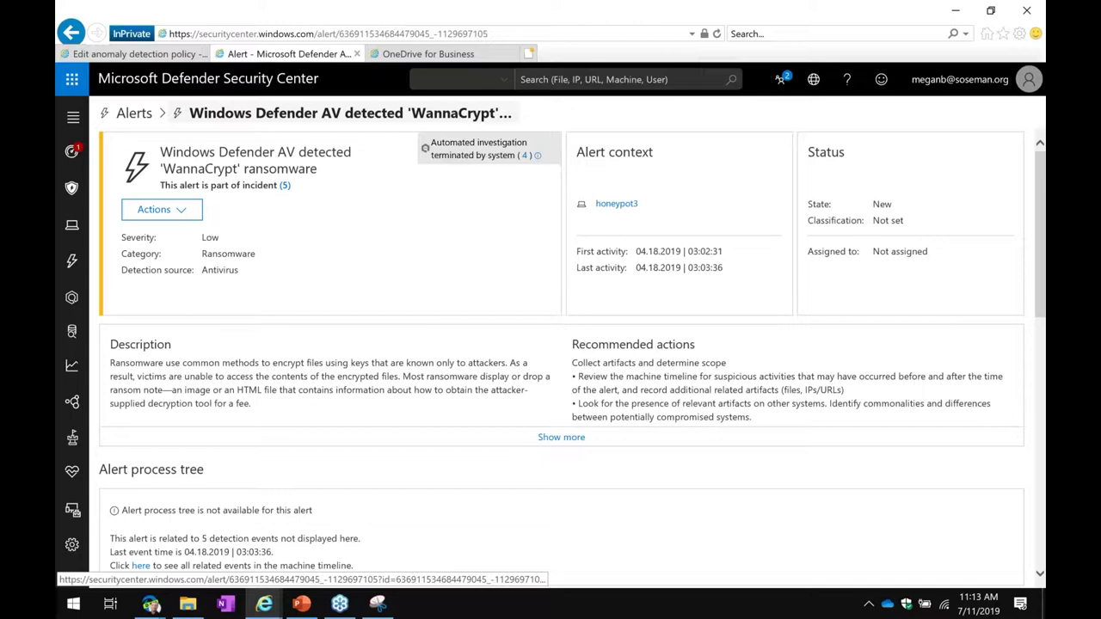
pyautogui.click(185, 215)
pyautogui.click(280, 230)
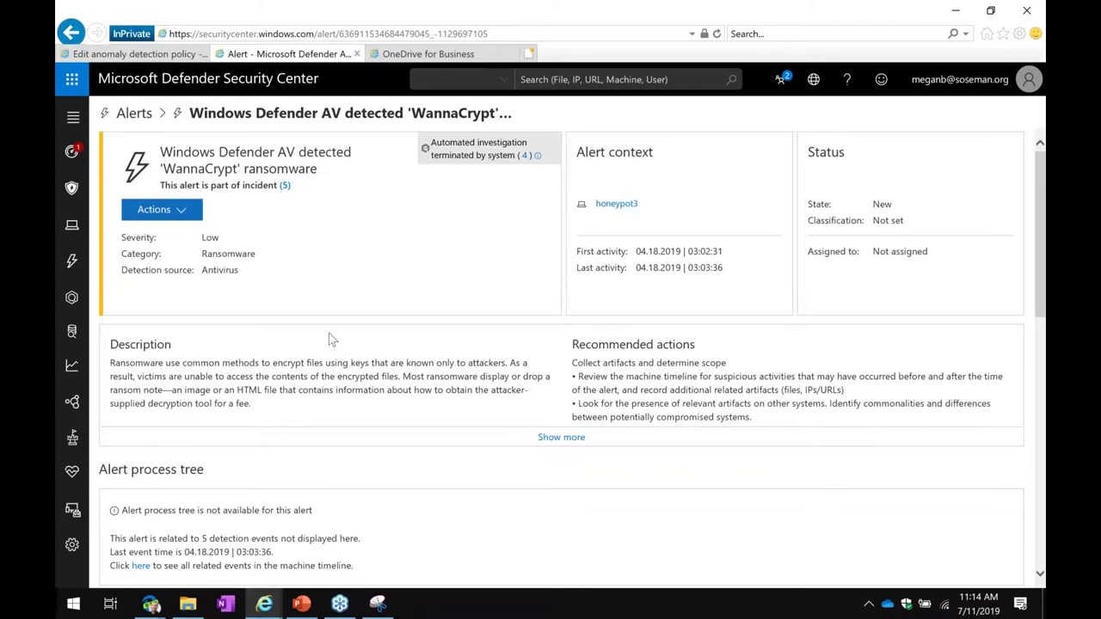
pyautogui.scroll(-10, 440, 386)
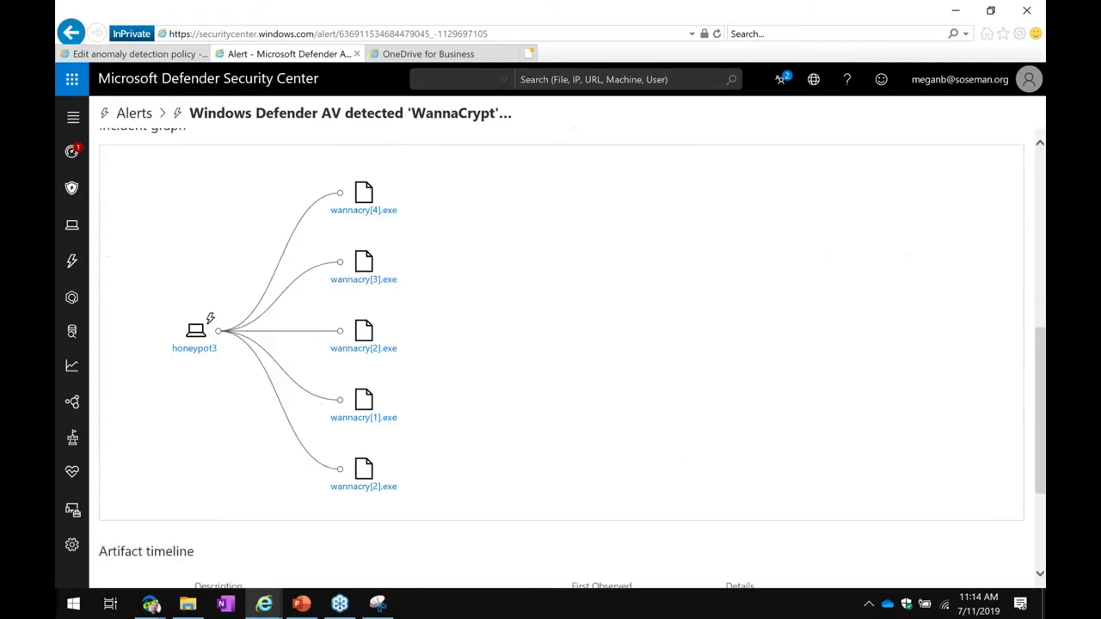
pyautogui.click(250, 445)
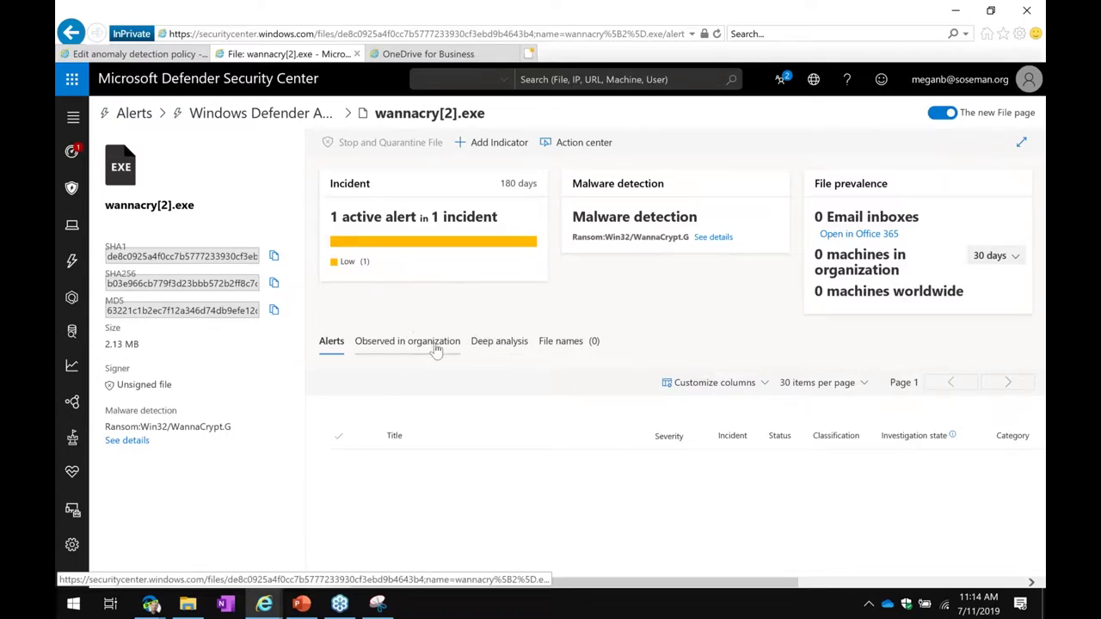
# - Show the Deep analysis section for the wannacry[2].exe file
pyautogui.click(481, 342)
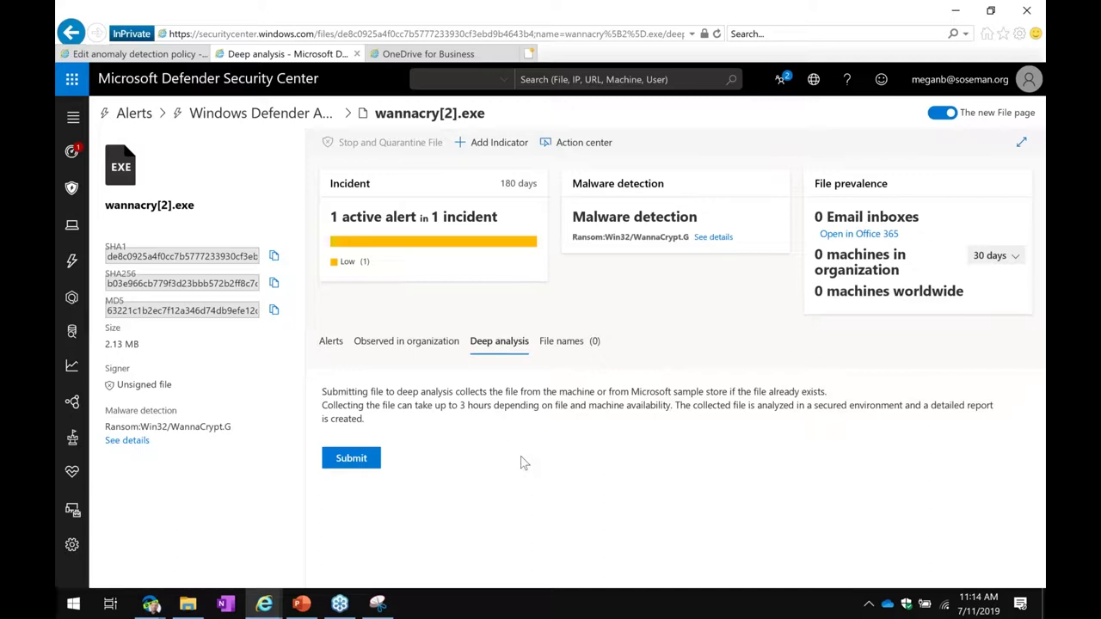
# - Minimize Defender and bring up the Wired article on Atlanta's $2.6M ransomware recovery in Edge
pyautogui.click(955, 10)
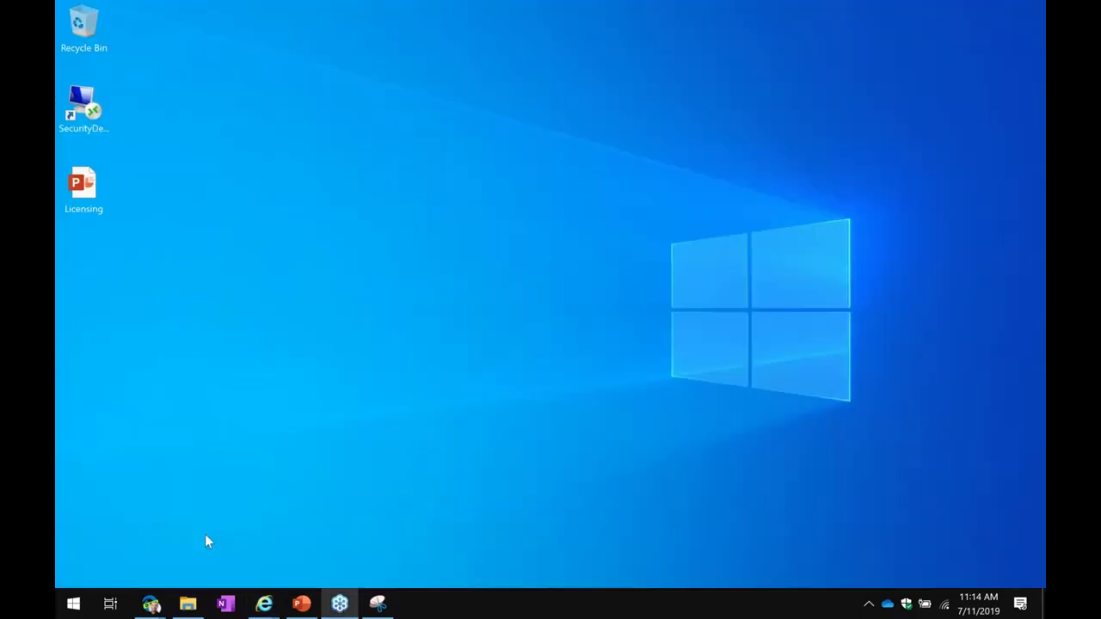
pyautogui.moveTo(152, 606)
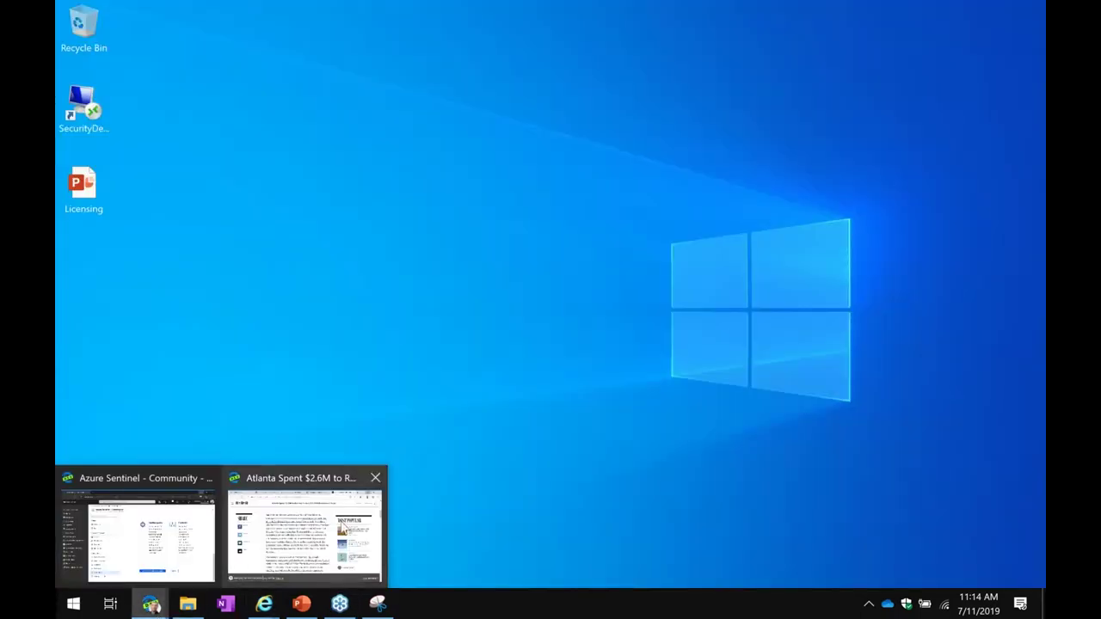
pyautogui.click(305, 535)
pyautogui.scroll(5, 635, 322)
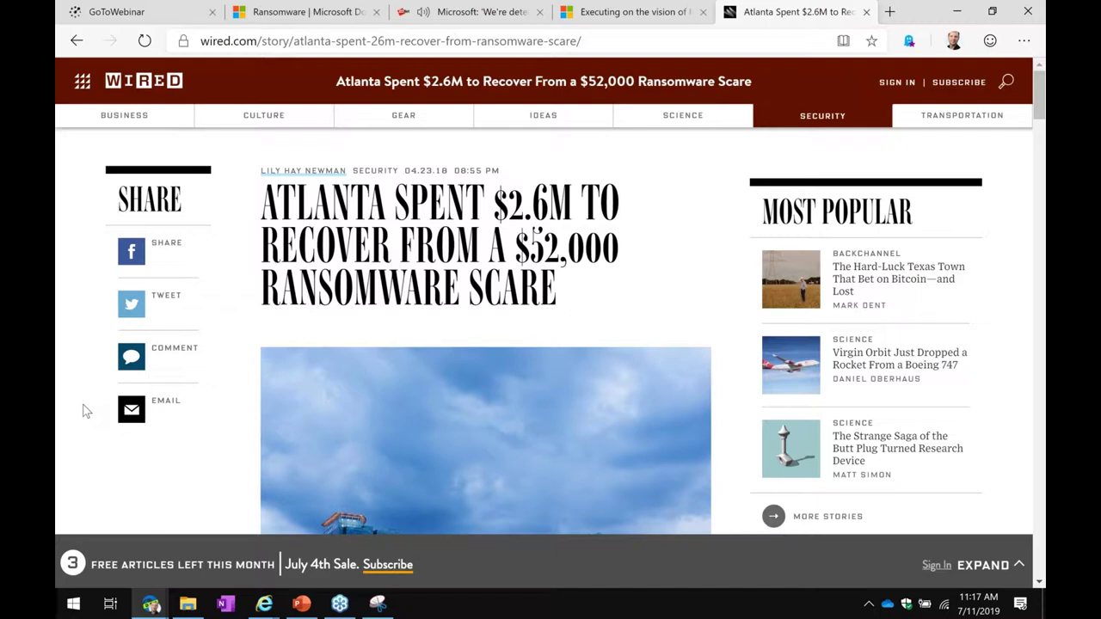
# - In File Explorer, navigate from OneDrive - Microsoft into EMS > Windows 10
pyautogui.click(187, 604)
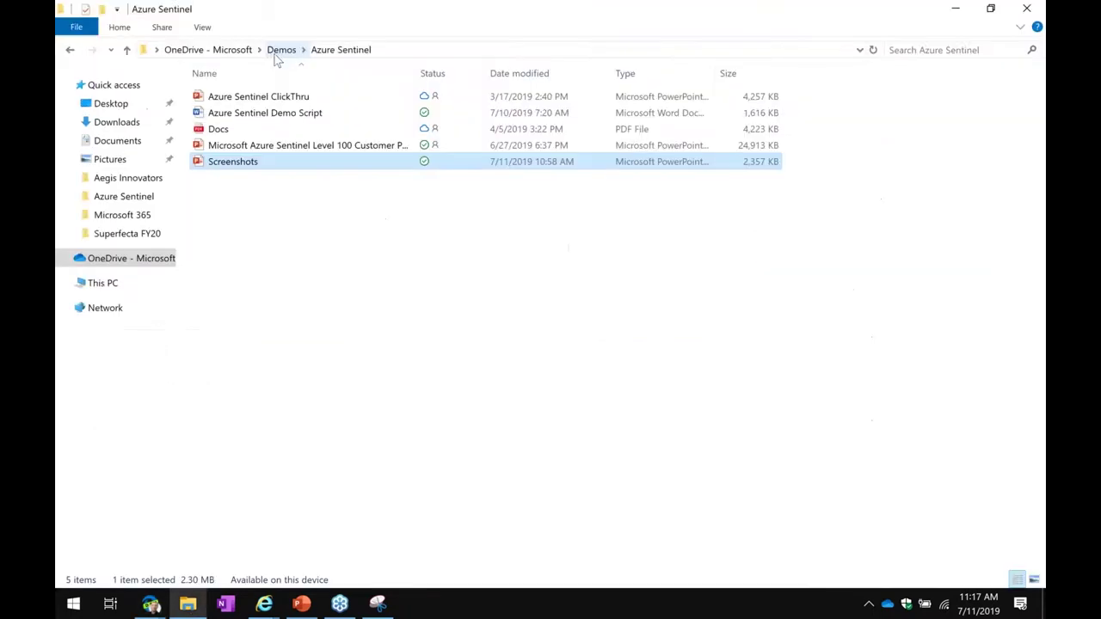
pyautogui.click(231, 52)
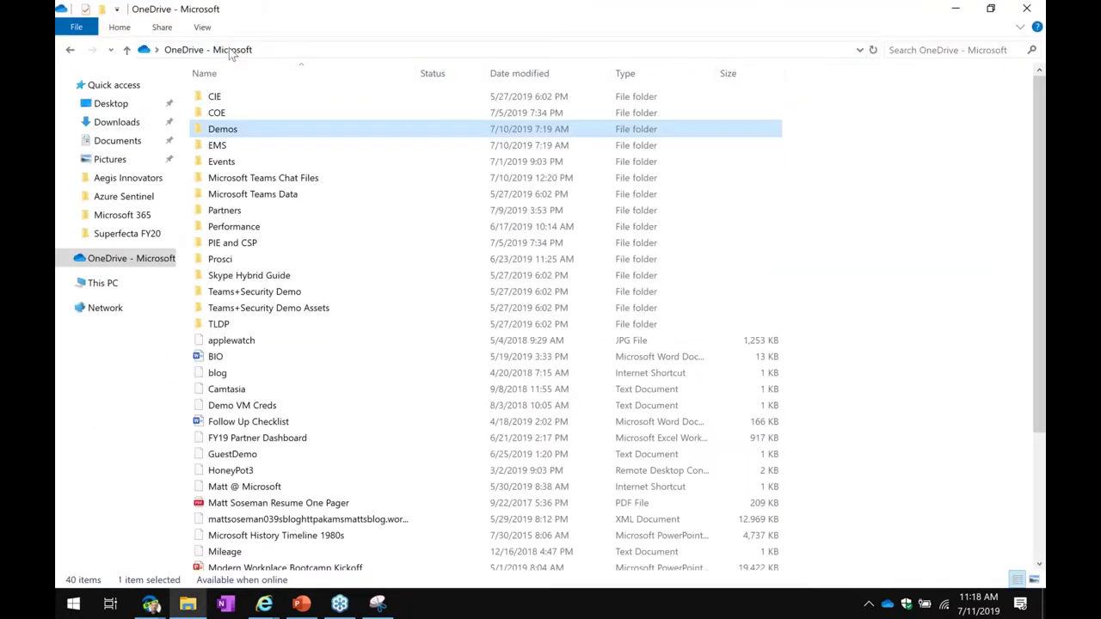
pyautogui.doubleClick(280, 143)
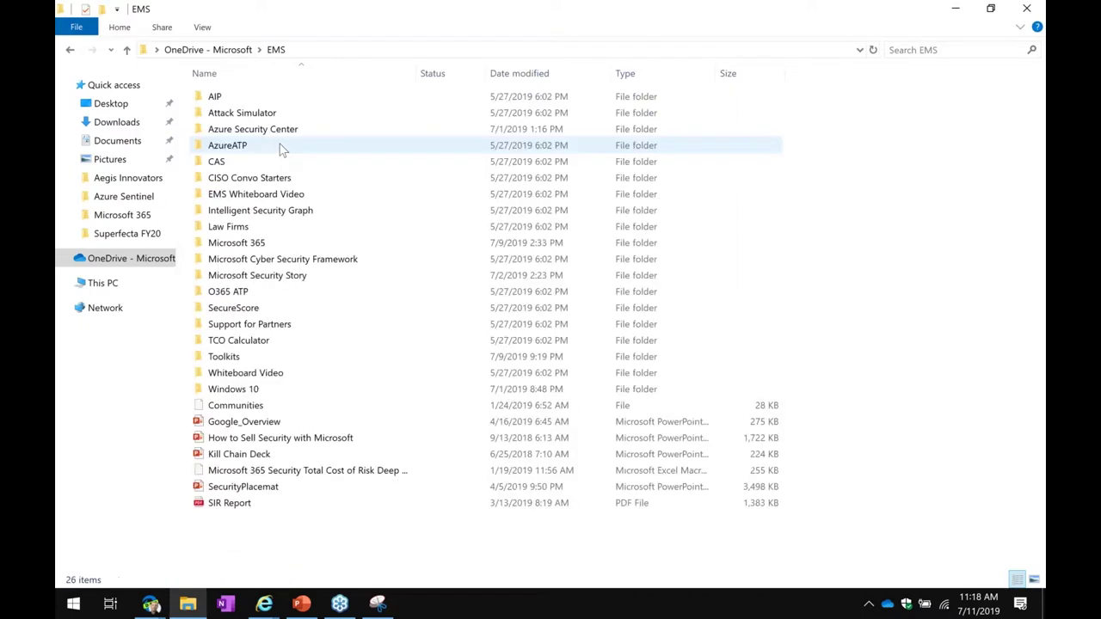
pyautogui.doubleClick(258, 389)
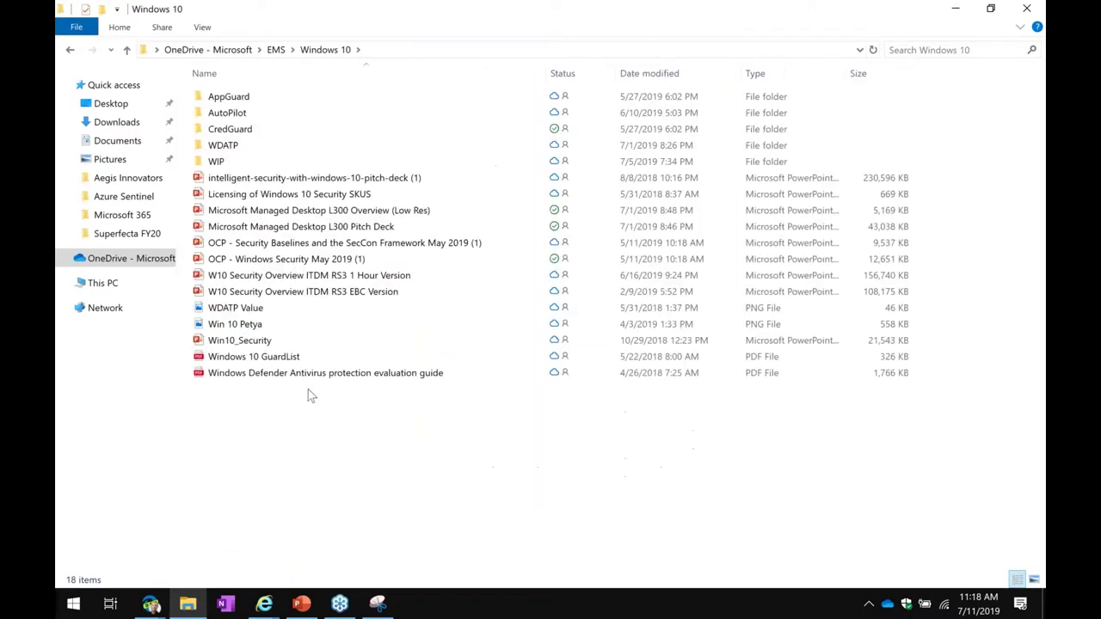
# - Open the Win 10 Petya image asking whether Windows 10 could have prevented Petya
pyautogui.click(300, 327)
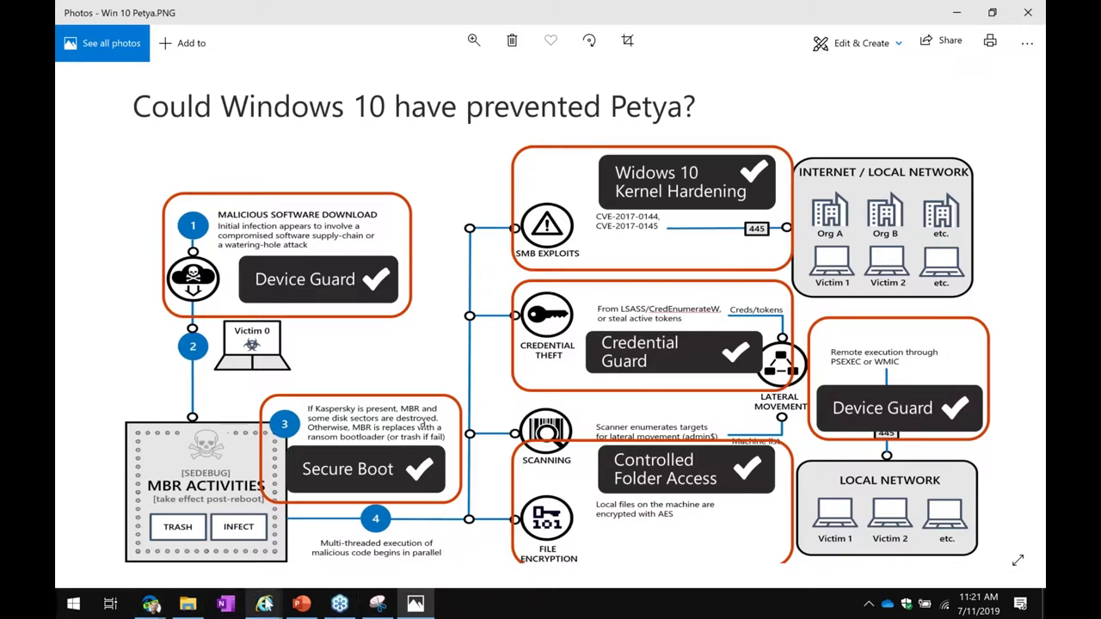
# - Return to Defender and open Security recommendations under Threat & Vulnerability Management
pyautogui.moveTo(264, 602)
pyautogui.click(285, 557)
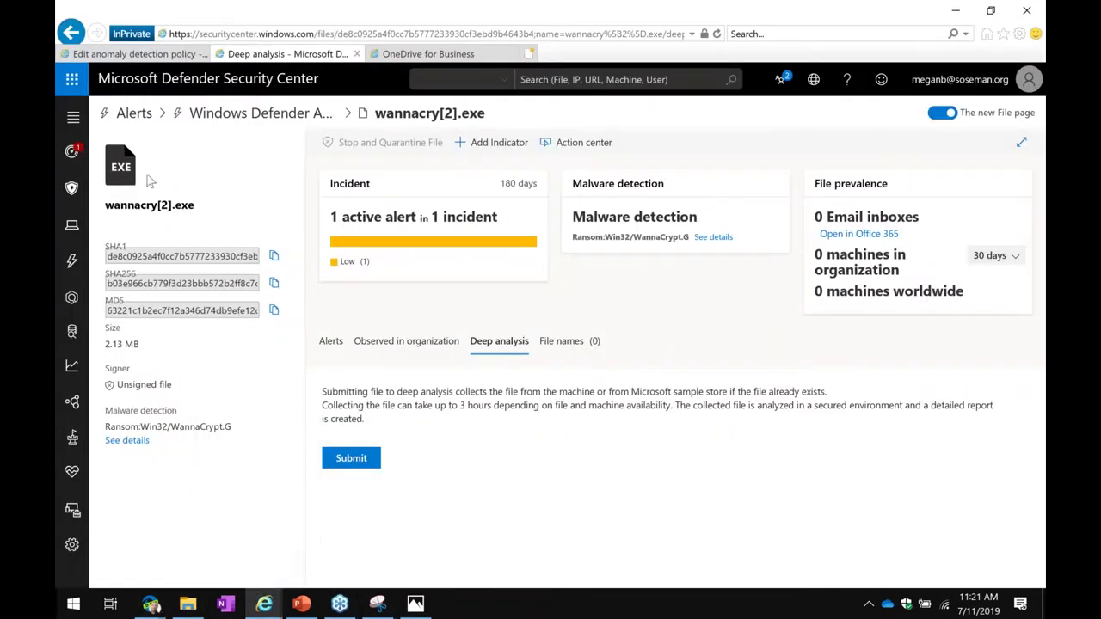
pyautogui.click(74, 117)
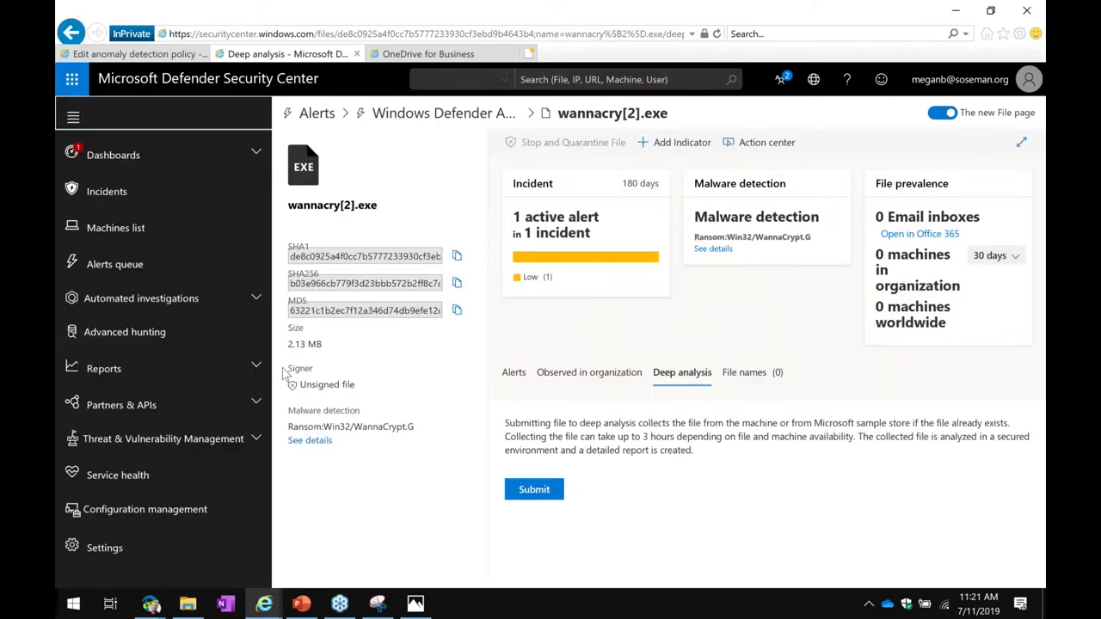
pyautogui.click(246, 440)
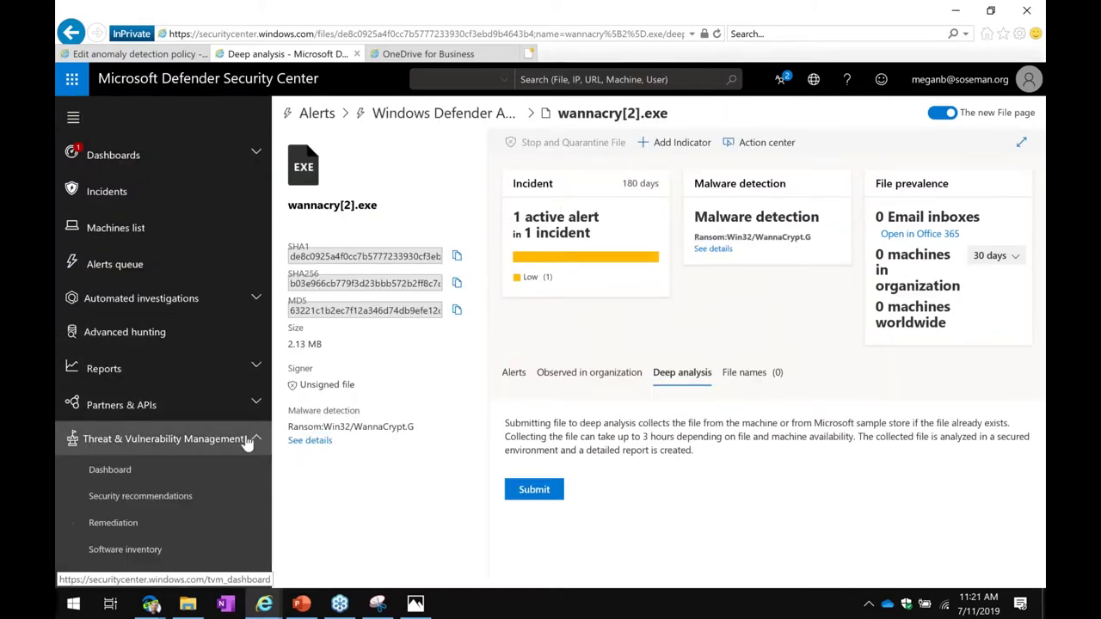
pyautogui.click(215, 497)
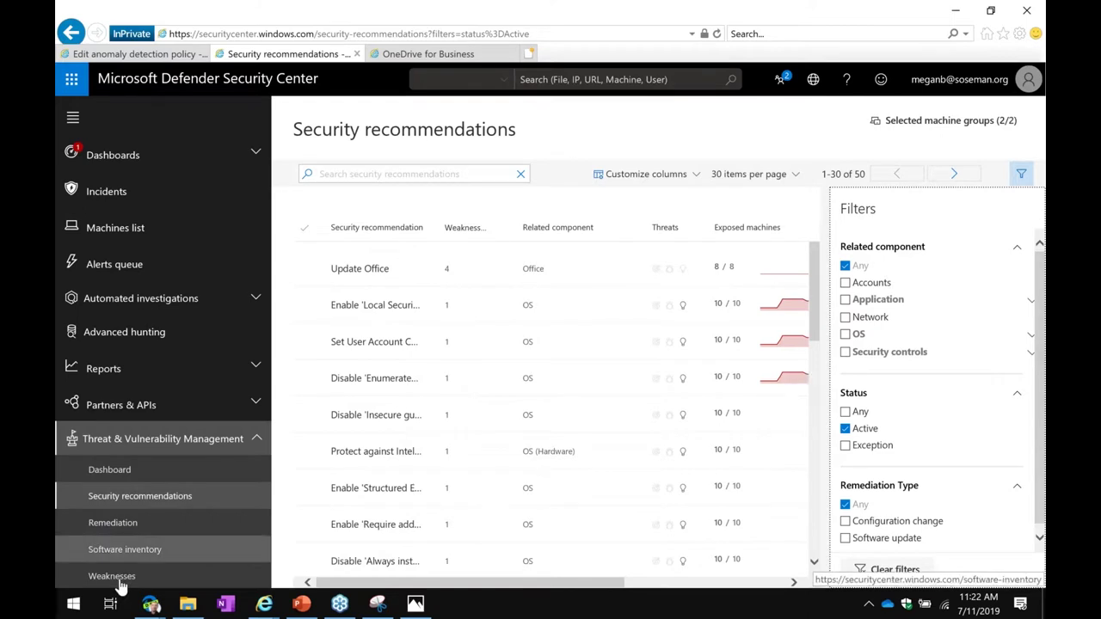
# - Open Software inventory, showing 8 applications with Windows 10 at 107 weaknesses
pyautogui.click(182, 579)
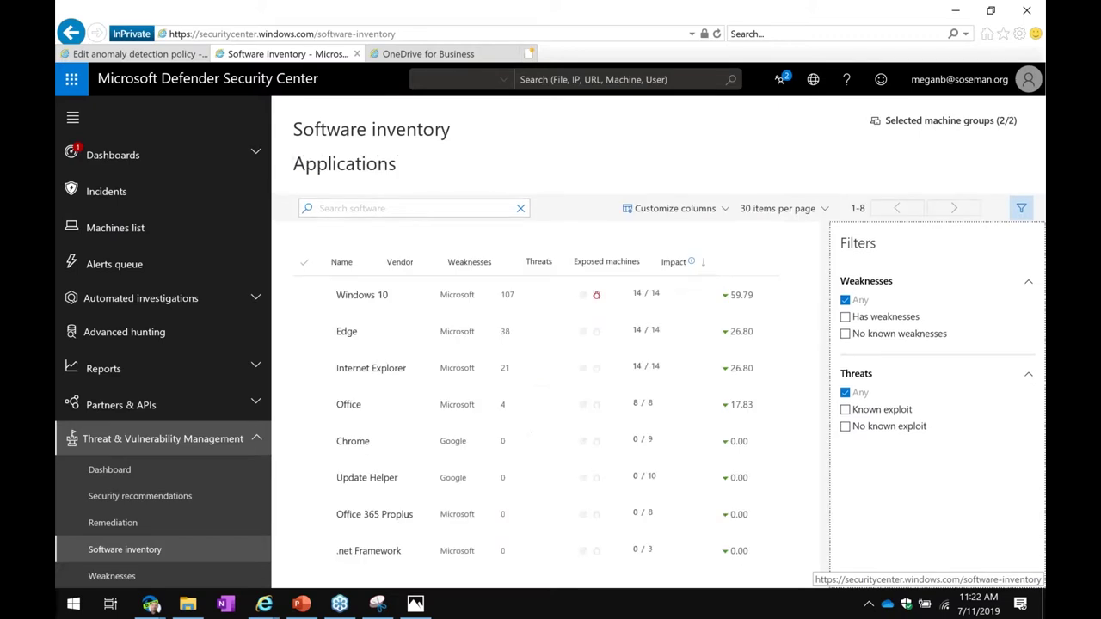
# - Open the Weaknesses page listing 94,868 vulnerabilities, CVE-2019-1097 first
pyautogui.click(156, 581)
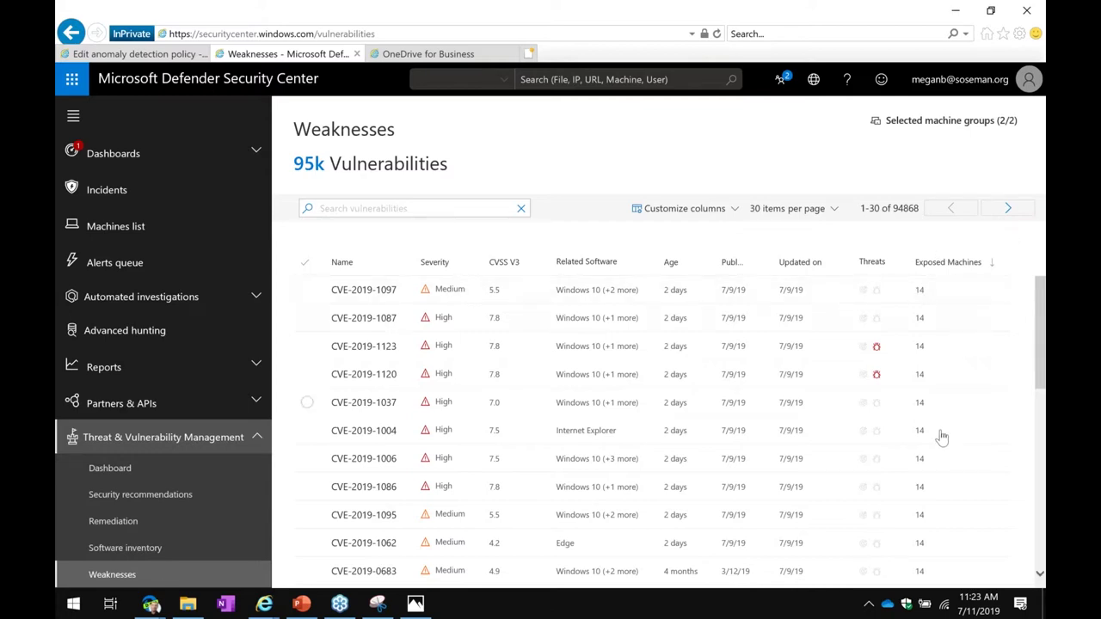
# - Inspect CVE-2019-1097's details and its exposed machines, then close the details panel
pyautogui.click(798, 298)
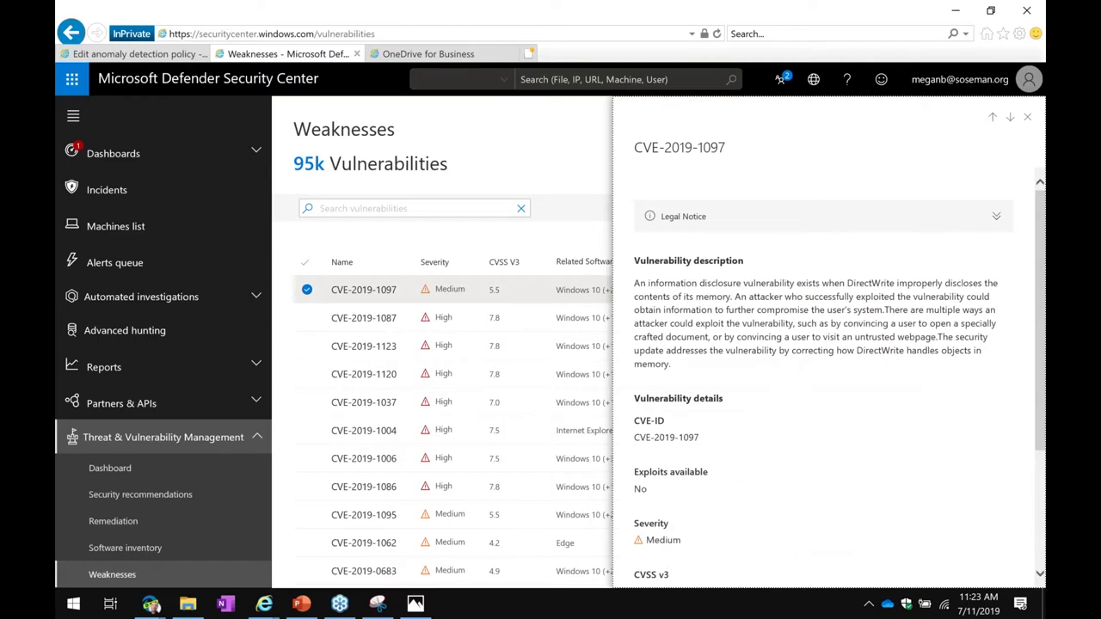
pyautogui.scroll(-2, 800, 307)
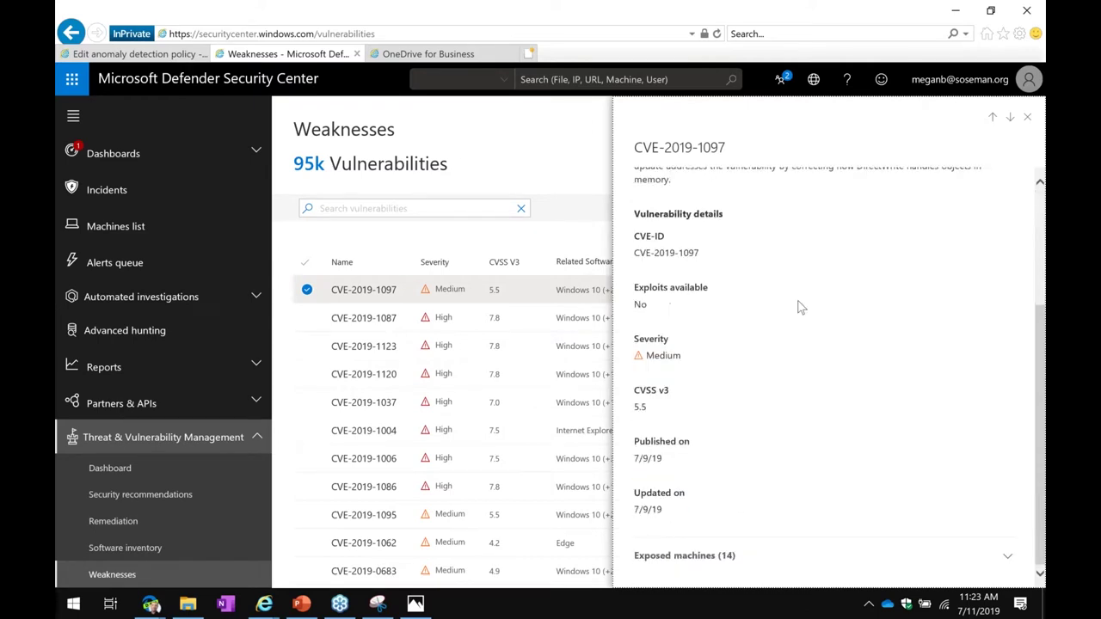
pyautogui.click(721, 550)
pyautogui.scroll(-4, 903, 525)
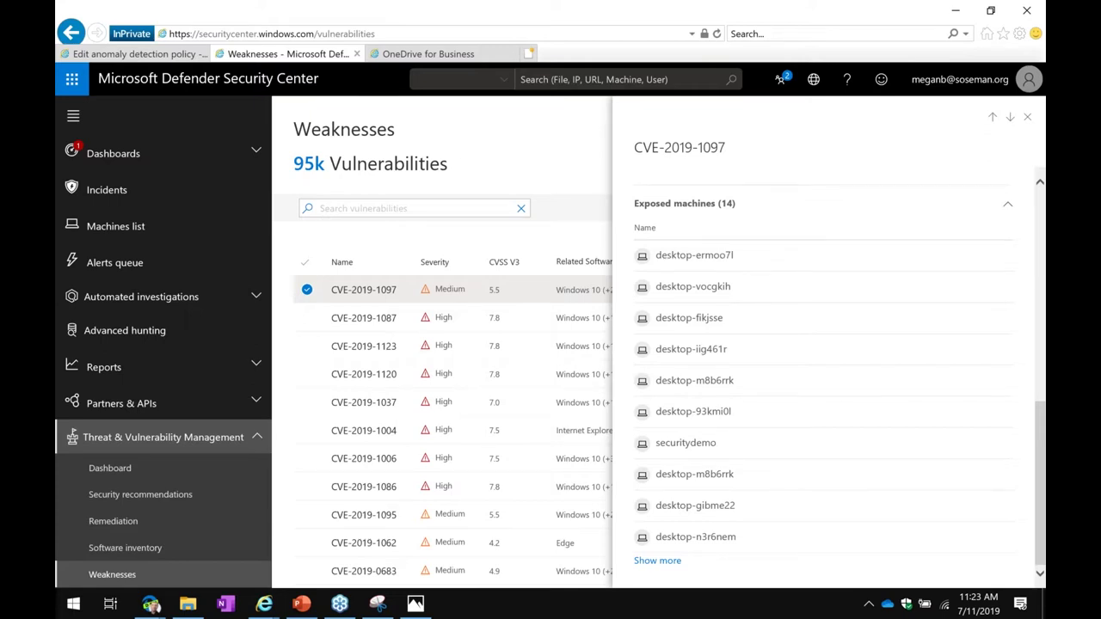
pyautogui.click(1027, 117)
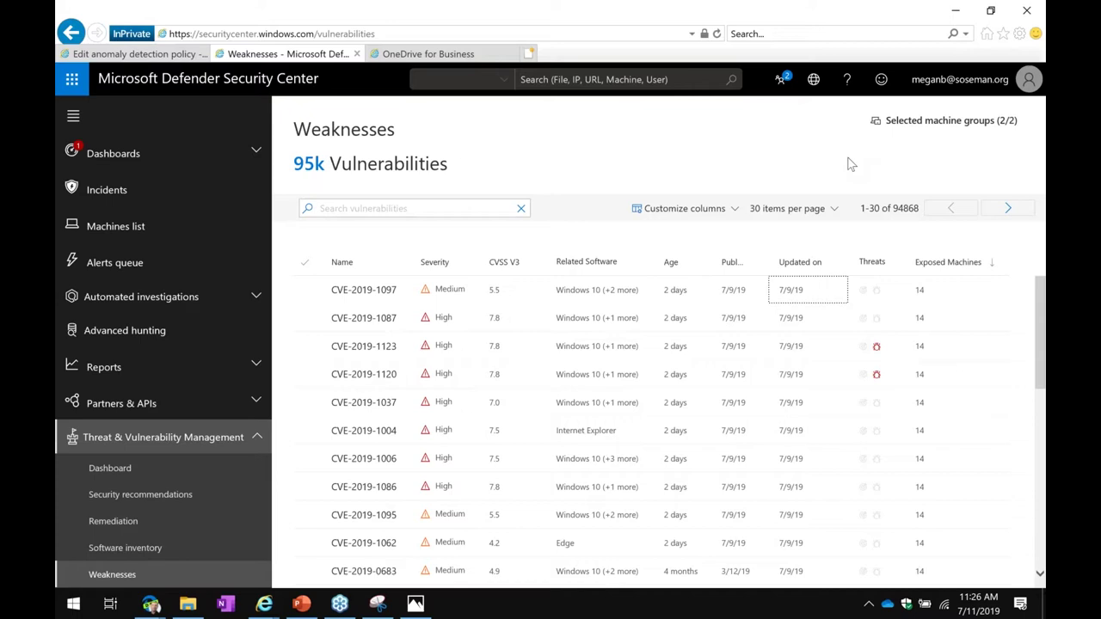
# - Open OneDrive settings from the tray and show the Backup section for Desktop, Documents and Pictures
pyautogui.click(899, 545)
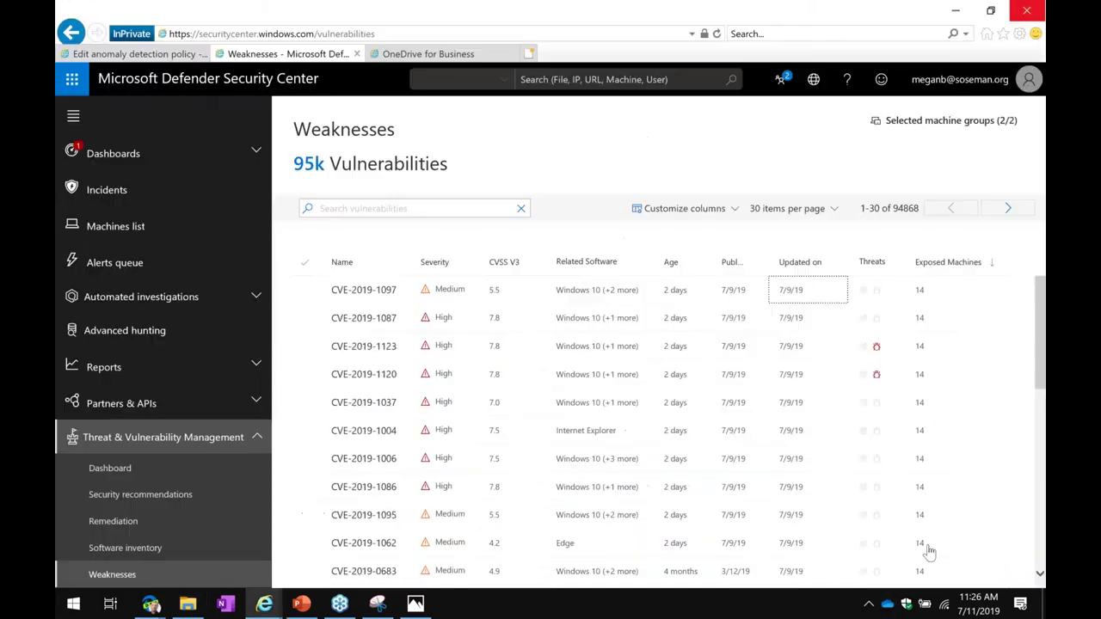
pyautogui.click(887, 604)
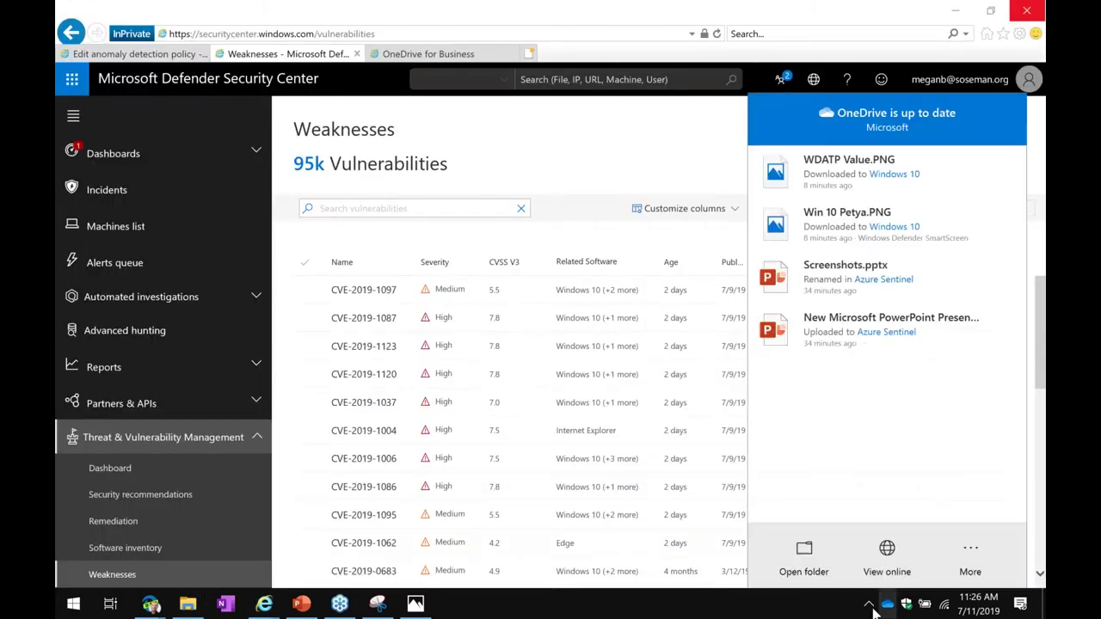
pyautogui.click(972, 559)
pyautogui.click(909, 368)
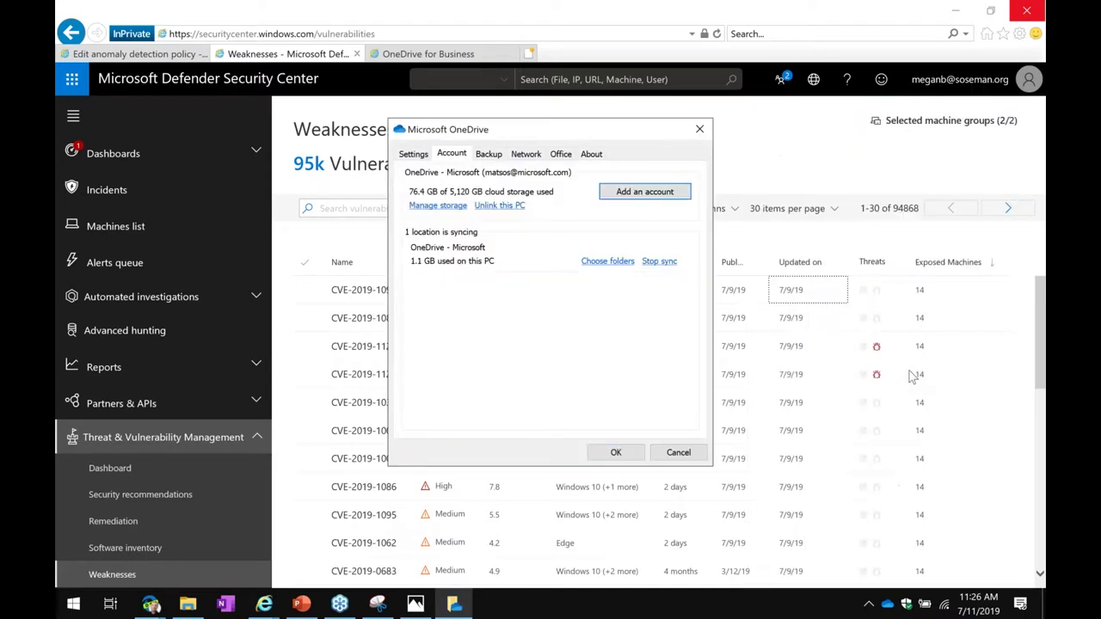
pyautogui.click(494, 158)
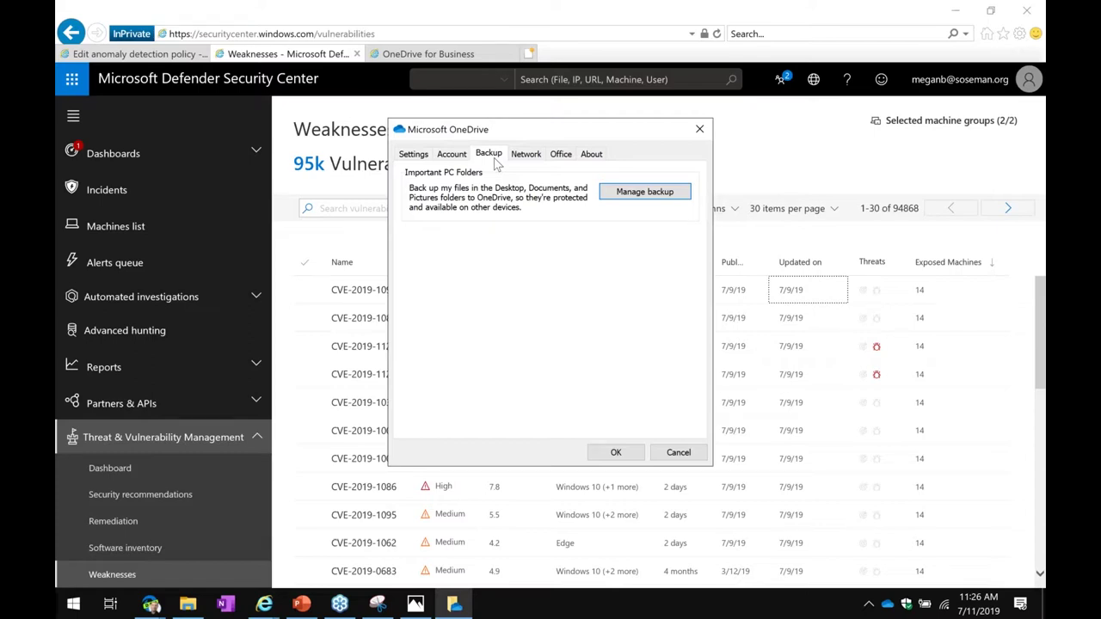
pyautogui.click(625, 198)
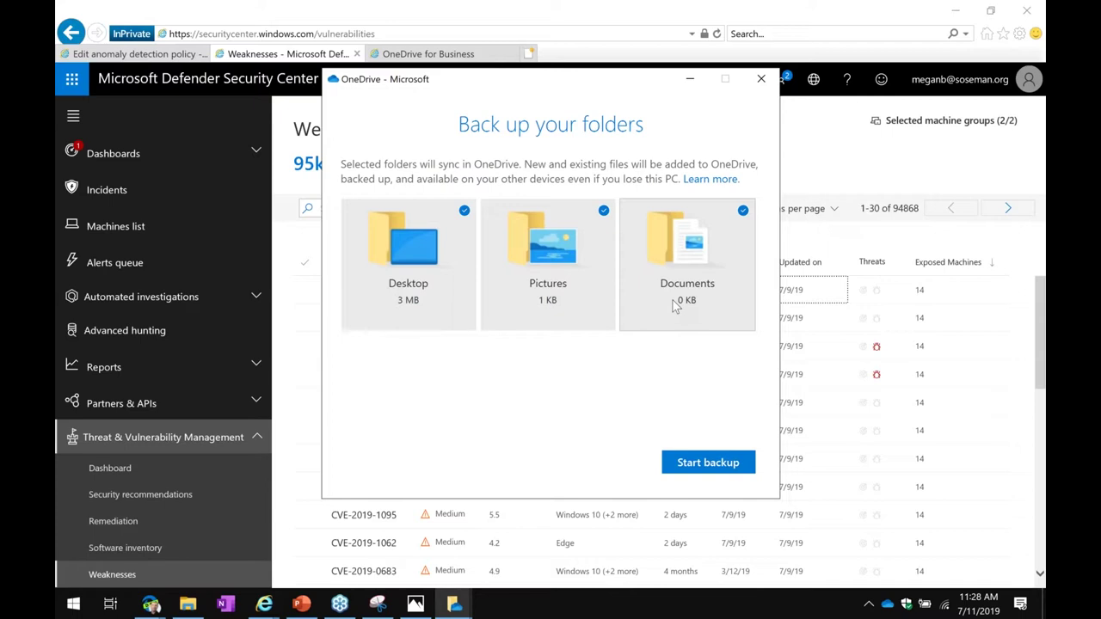
# - Dismiss the OneDrive folder backup and settings windows to reveal the Weaknesses list of 94,868 vulnerabilities
pyautogui.click(761, 78)
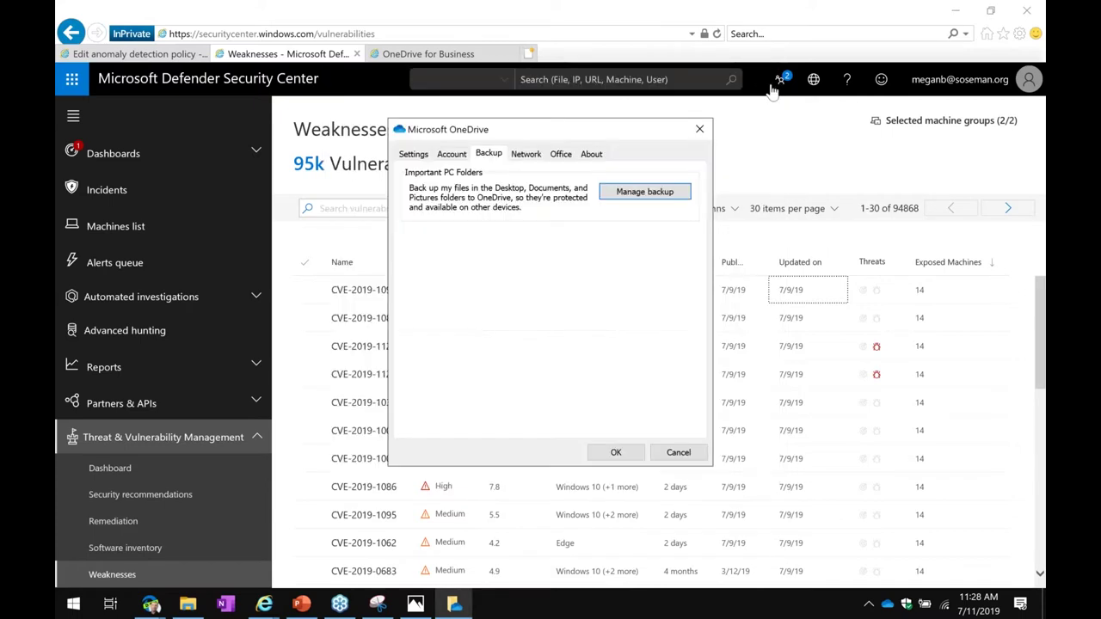
pyautogui.click(700, 130)
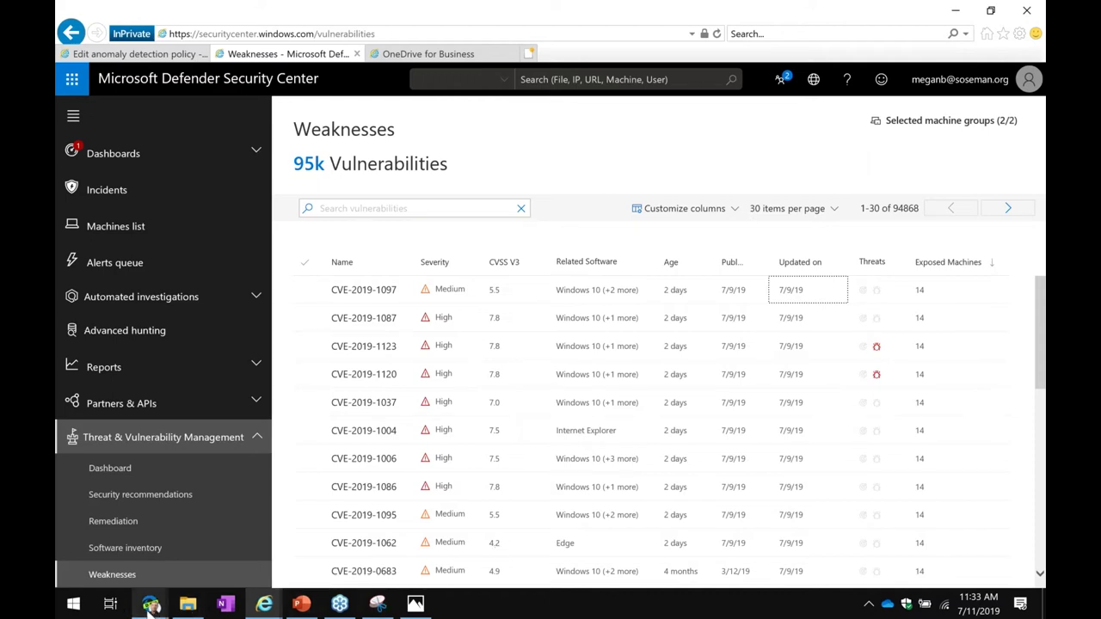
# - Bring Edge forward and switch to the 'Executing on the vision of Microsoft Threat Protection' tab
pyautogui.moveTo(147, 608)
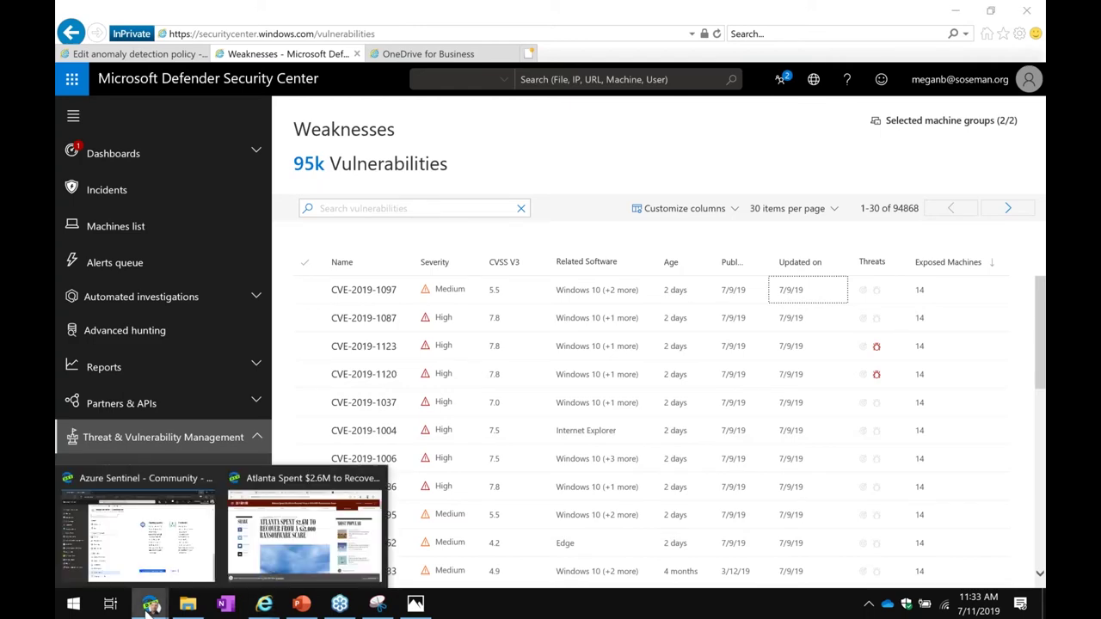
pyautogui.click(255, 538)
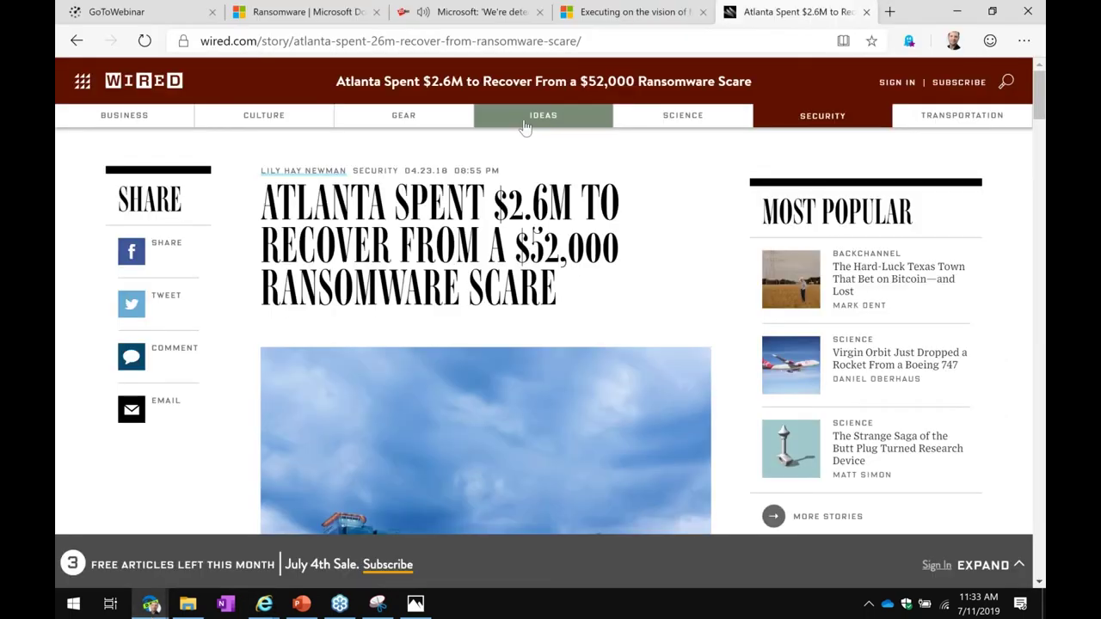
pyautogui.click(637, 16)
# - Scroll the blog post down to the Figure 5 statistics, like 72M vulnerabilities detected monthly
pyautogui.scroll(15, 806, 385)
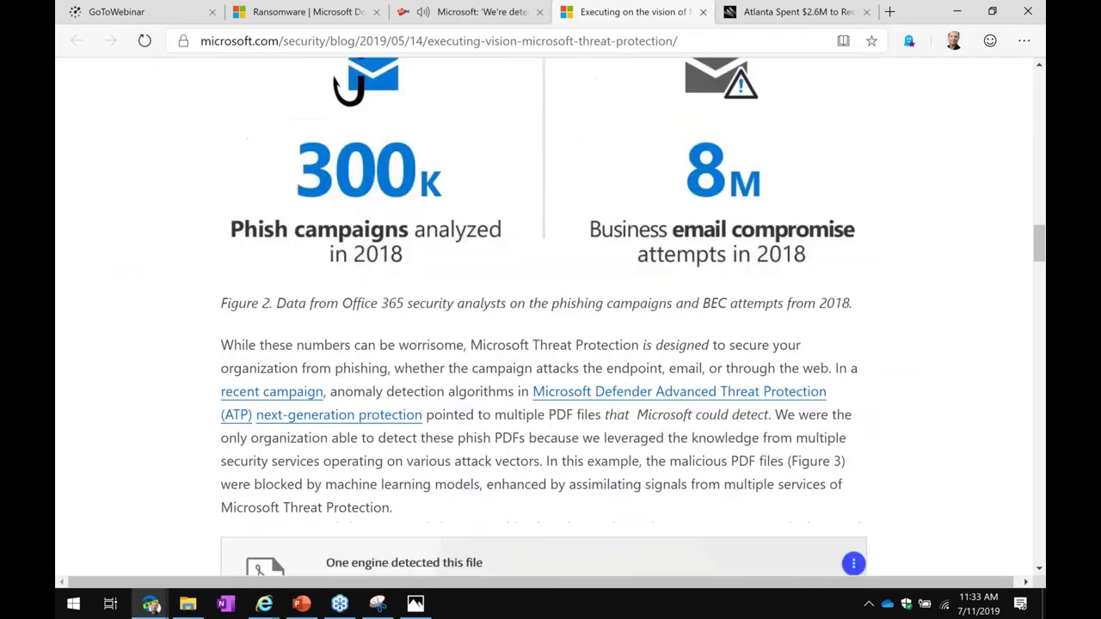
pyautogui.scroll(2, 807, 392)
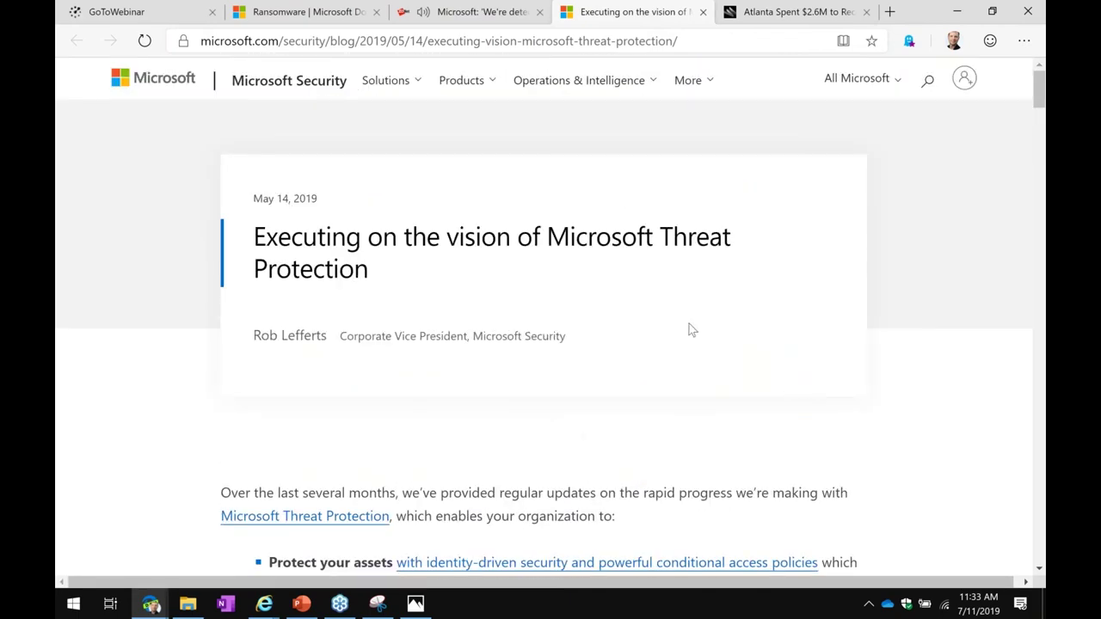
pyautogui.scroll(-2, 690, 329)
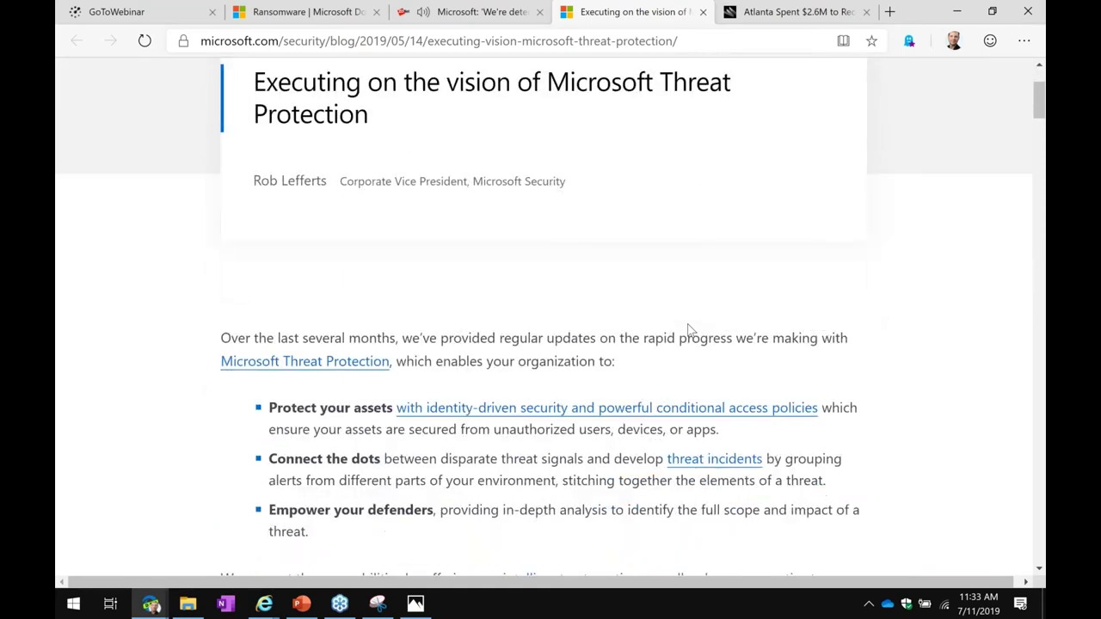
pyautogui.scroll(-8, 834, 357)
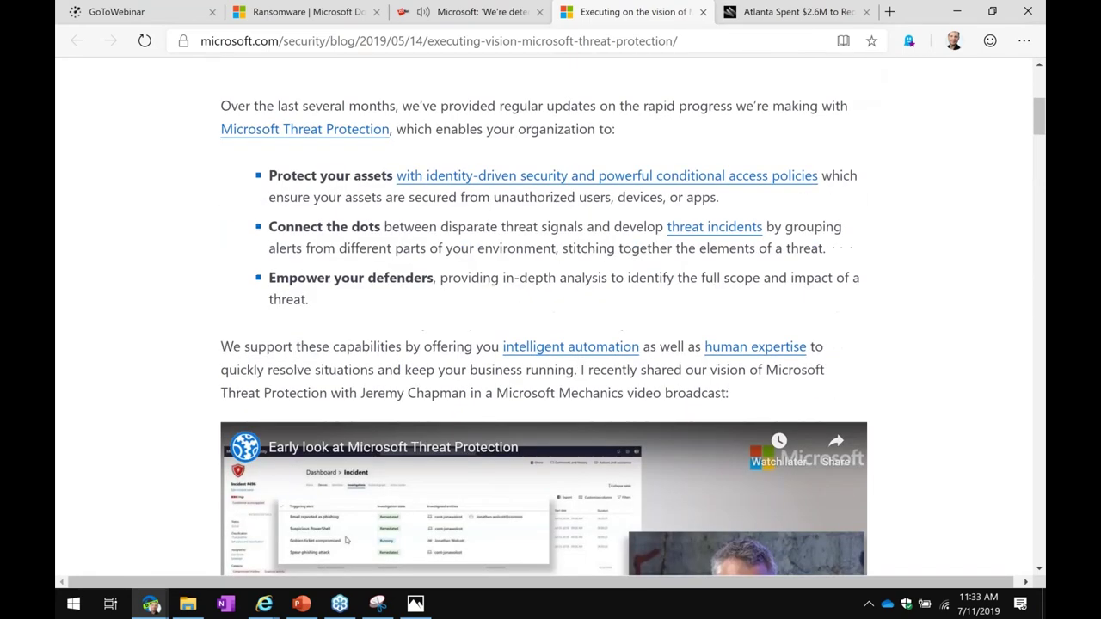
pyautogui.scroll(-8, 800, 382)
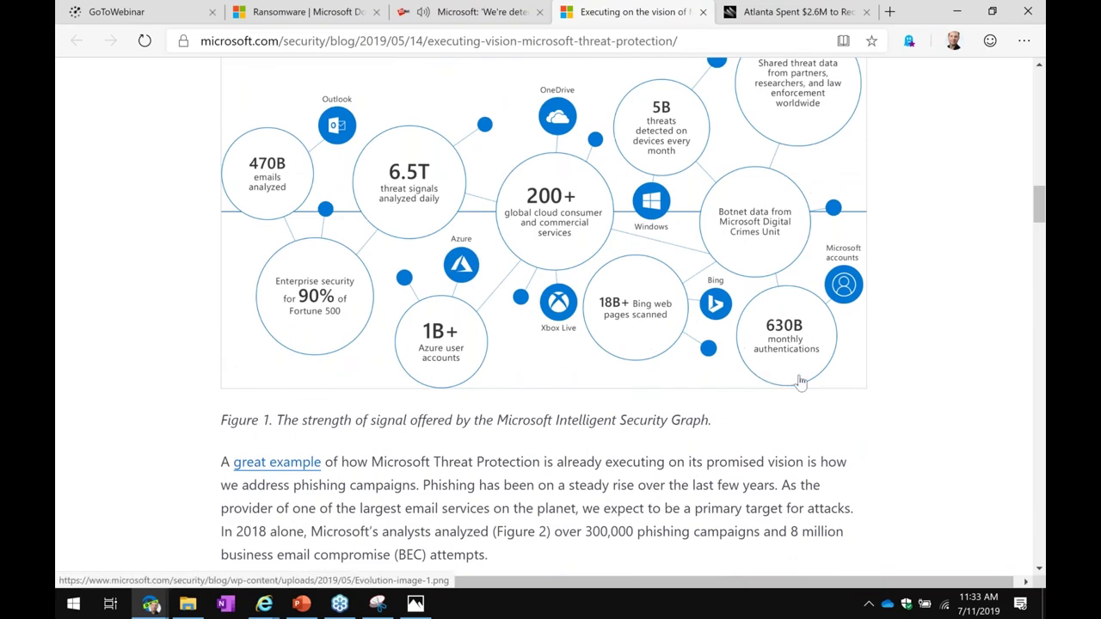
pyautogui.scroll(-5, 800, 382)
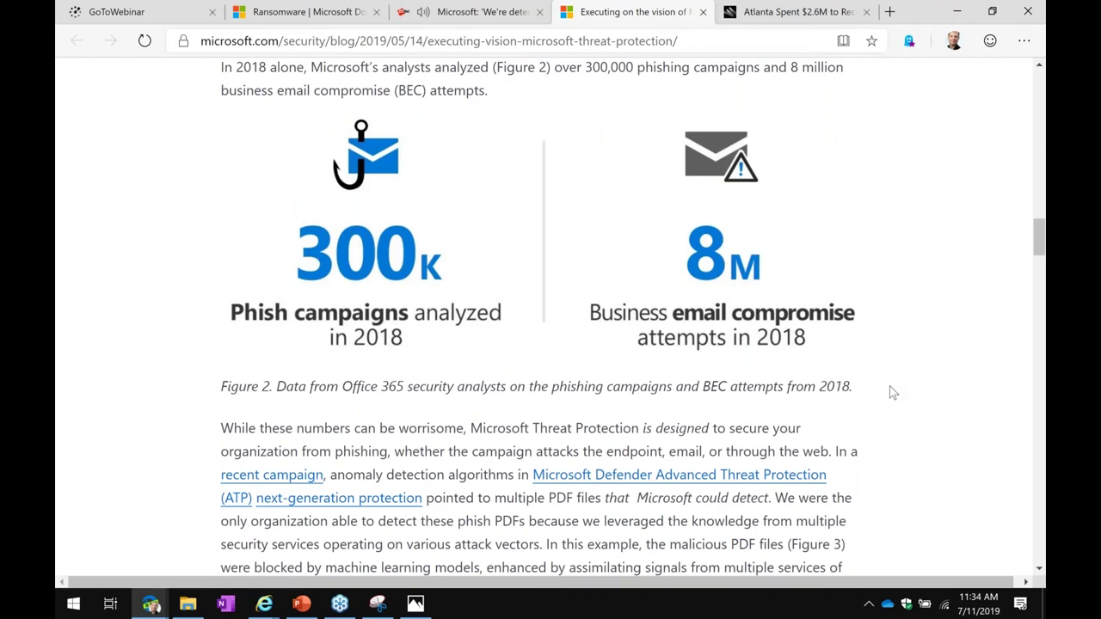
pyautogui.scroll(-5, 893, 392)
pyautogui.scroll(-2, 893, 393)
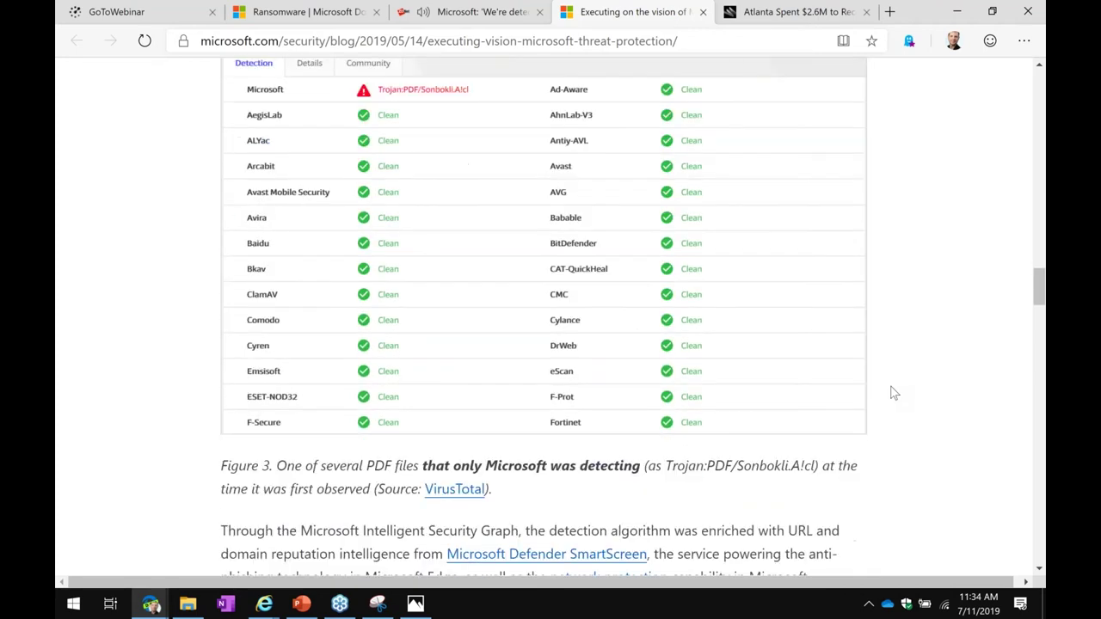
pyautogui.scroll(-2, 893, 392)
pyautogui.scroll(-8, 893, 392)
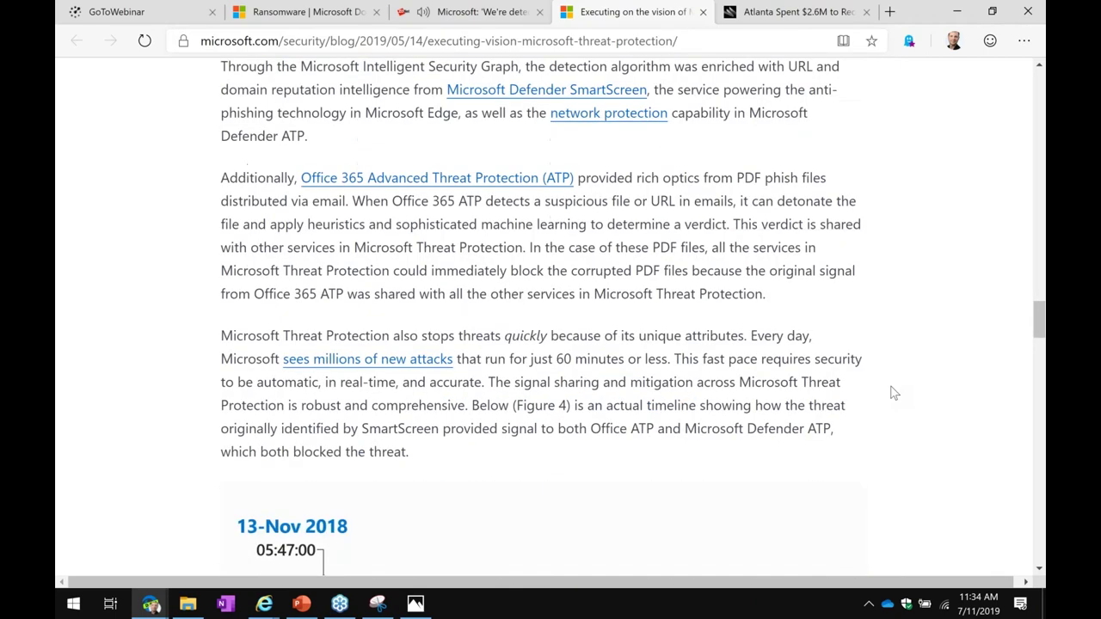
pyautogui.scroll(-6, 893, 393)
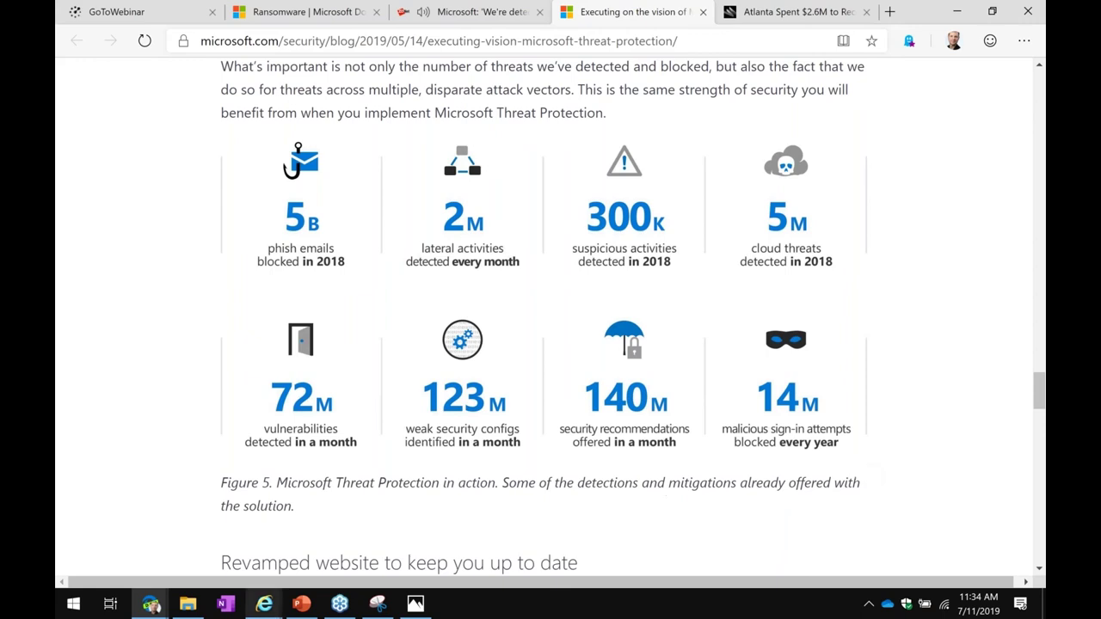
# - Open the Matts Security Story presentation from the EMS > Microsoft Security Story folder
pyautogui.click(188, 605)
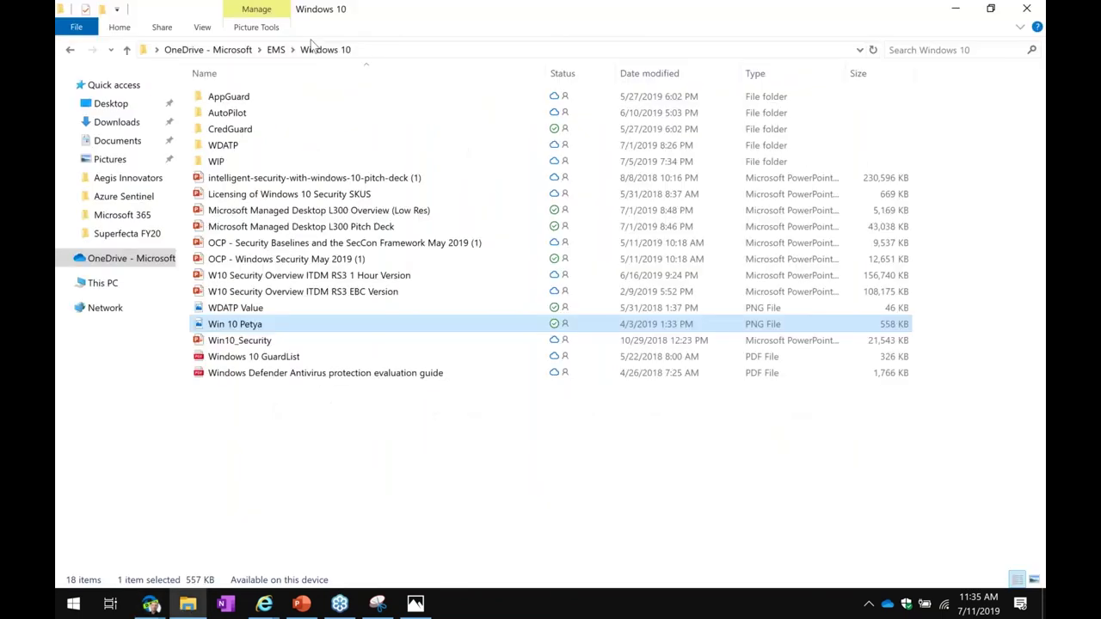
pyautogui.click(275, 49)
pyautogui.doubleClick(304, 277)
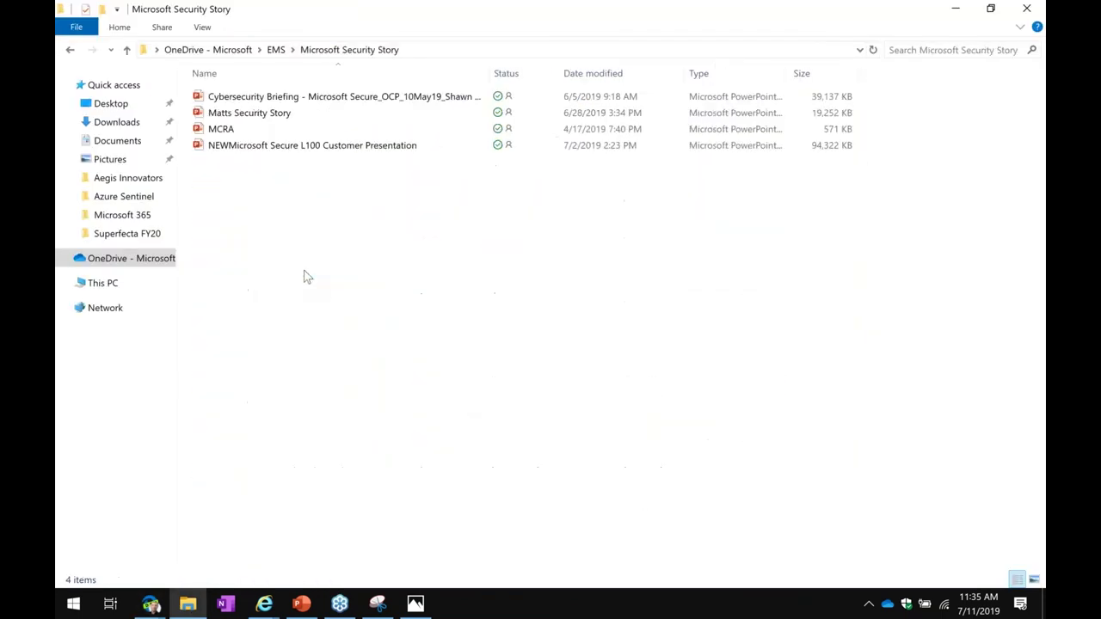
pyautogui.click(270, 116)
pyautogui.doubleClick(270, 116)
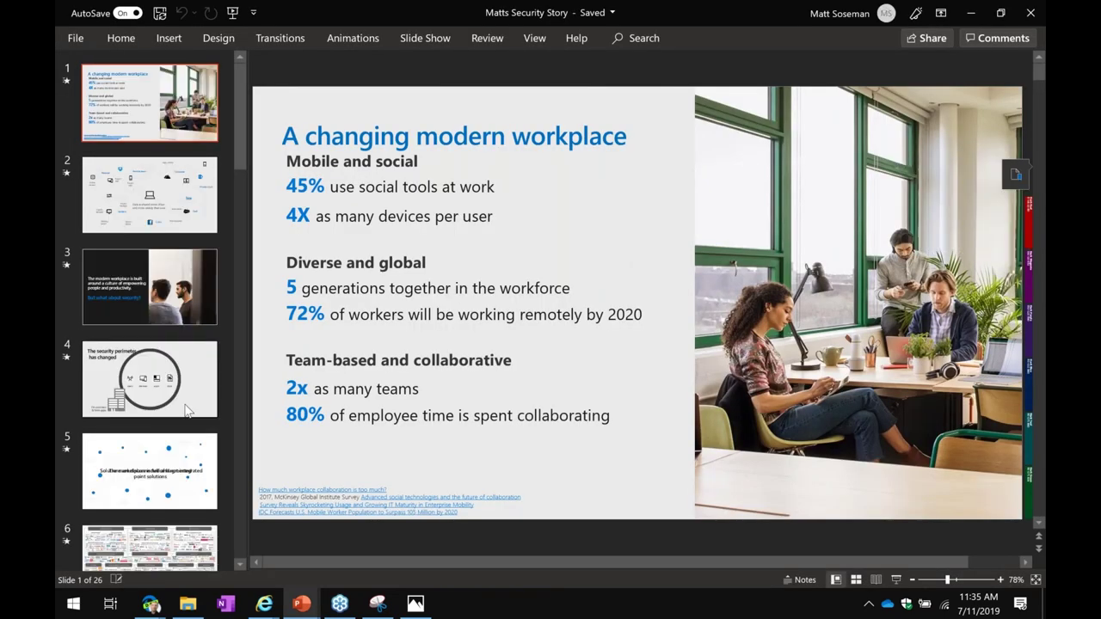
# - Go to slide 7, 'Defense in depth', and narrow the thumbnail pane to enlarge it
pyautogui.scroll(-5, 187, 411)
pyautogui.click(196, 126)
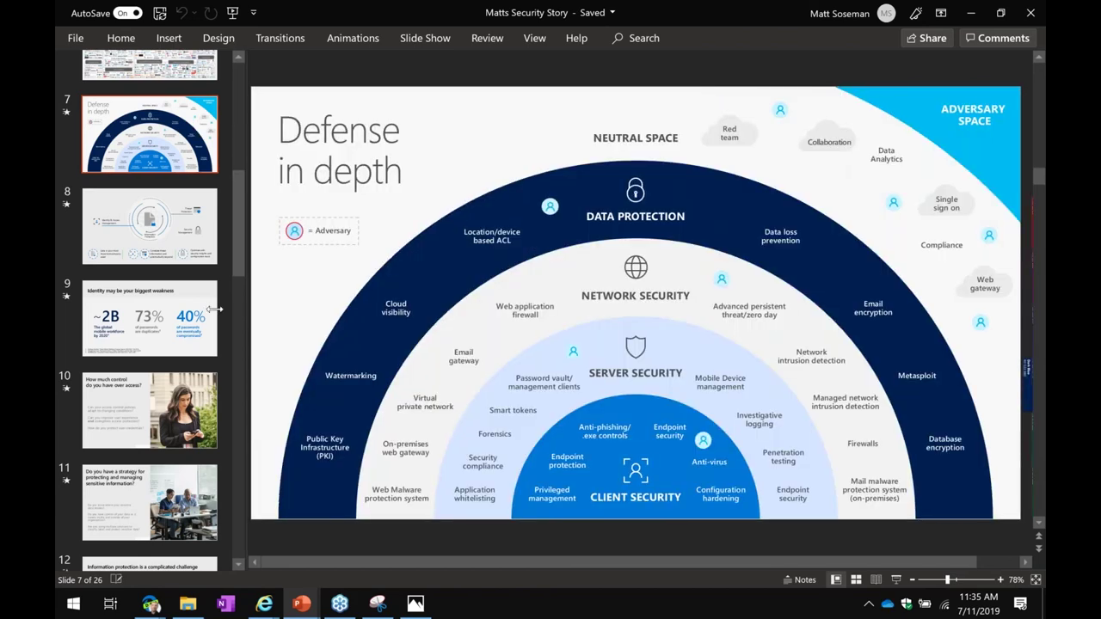
pyautogui.moveTo(214, 309); pyautogui.dragTo(125, 309)
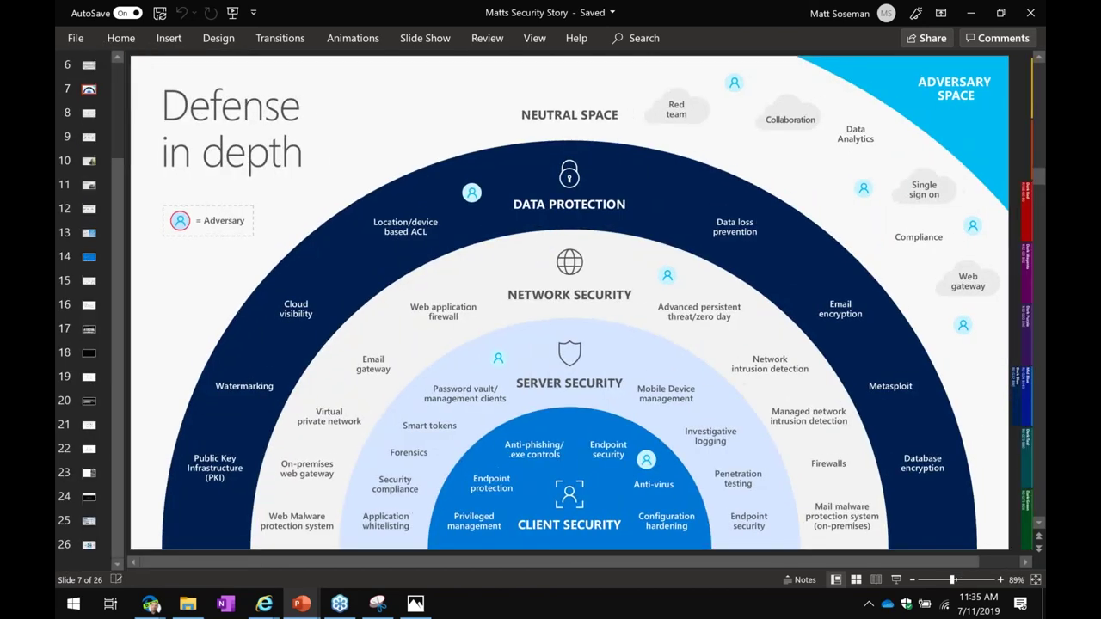